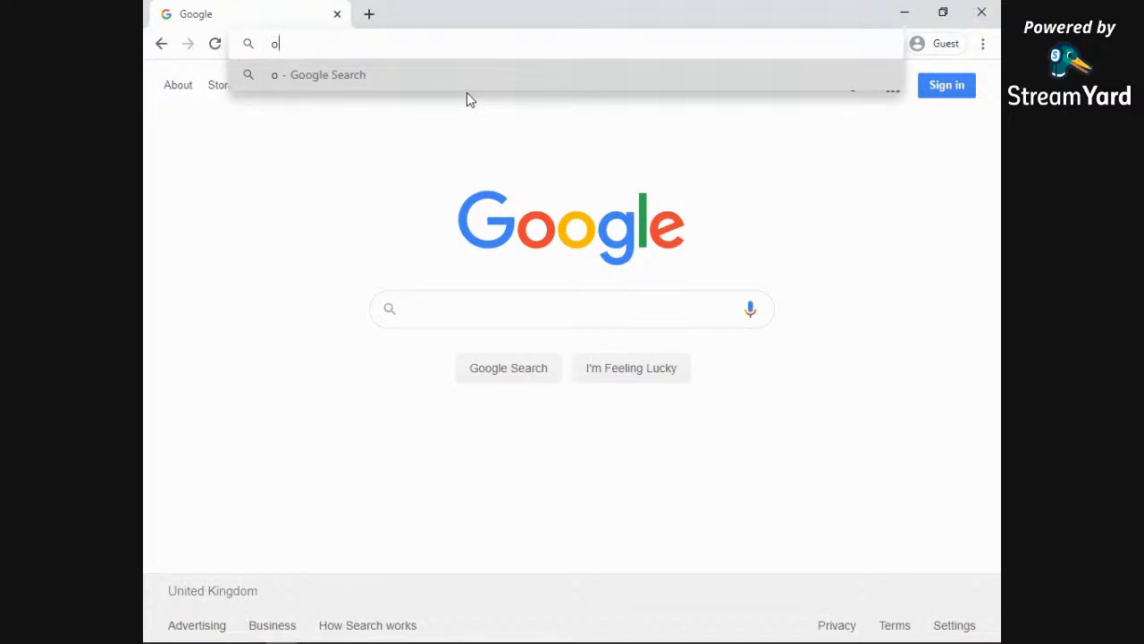
Step: Go to outlook.com in Chrome
text(.com)
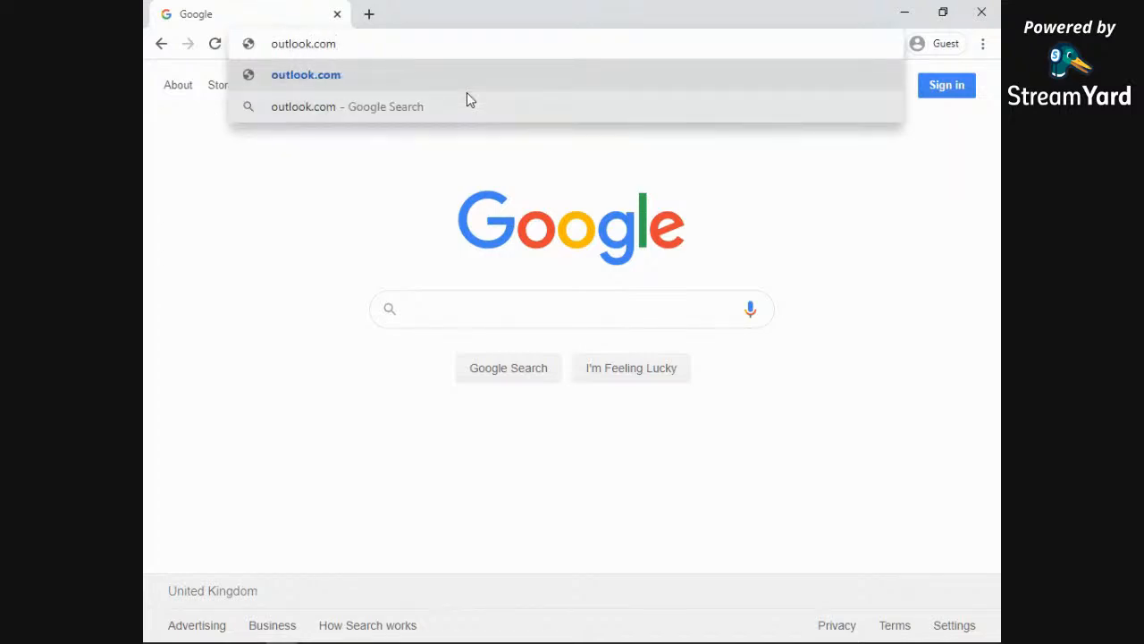
key(Return)
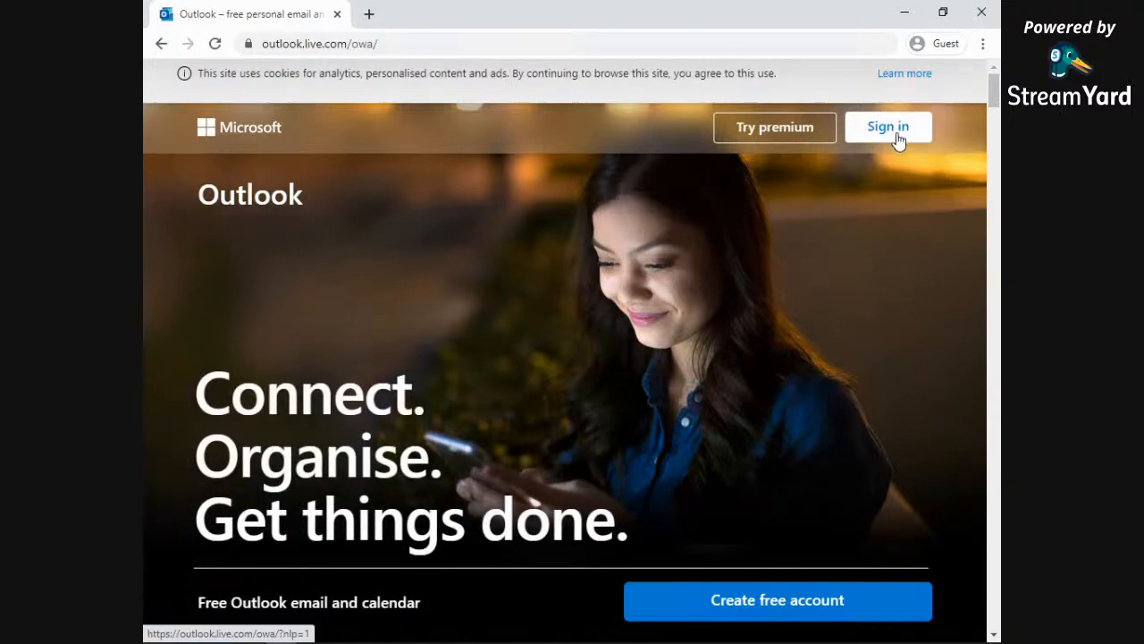
Step: Start Outlook sign-in, enter the school account's e-mail address, and submit it
click(901, 134)
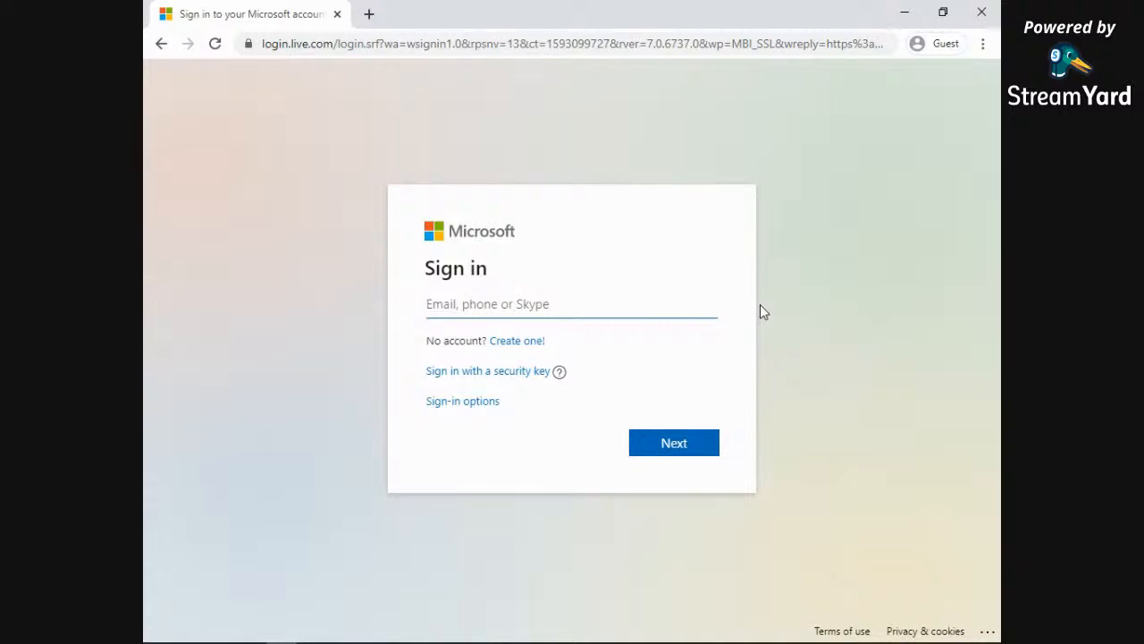
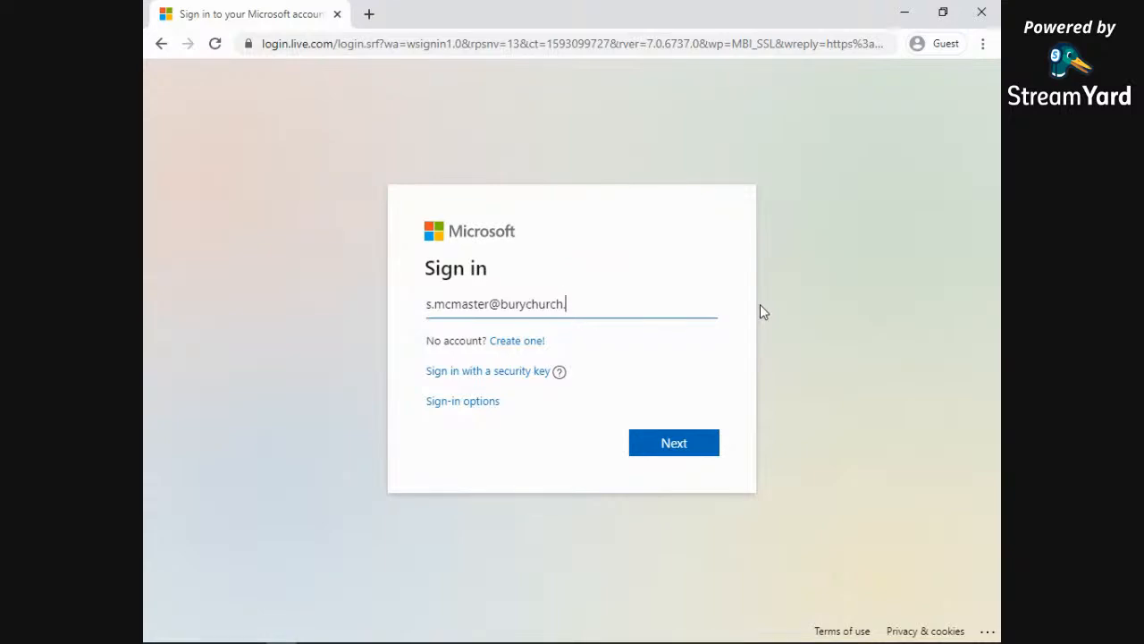
drag(491, 309, 650, 307)
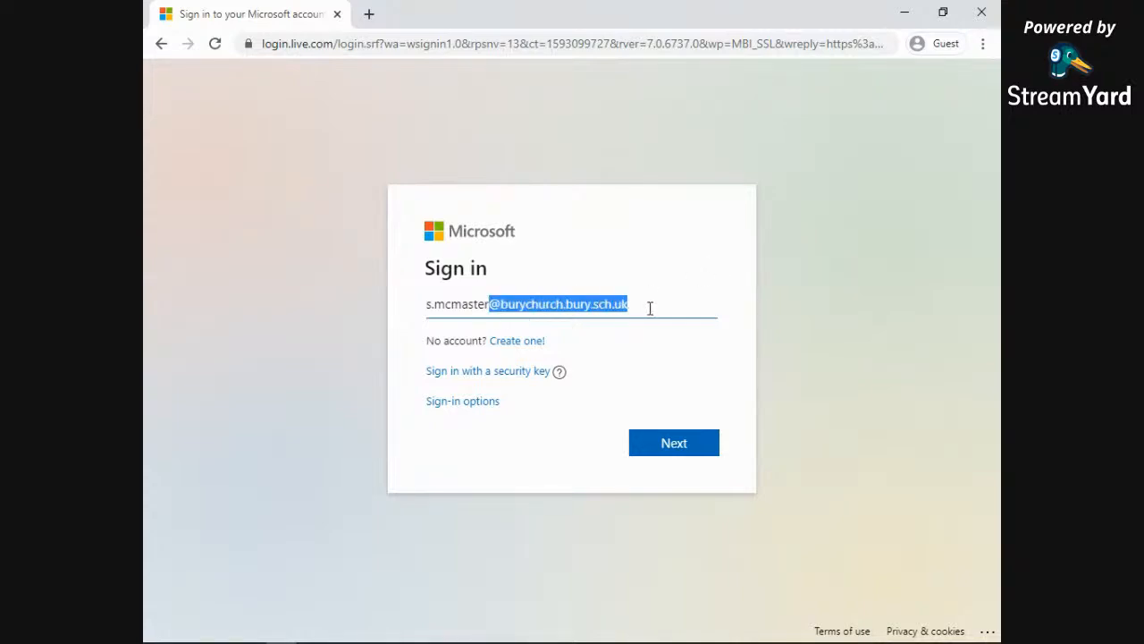
click(486, 305)
drag(491, 304, 422, 309)
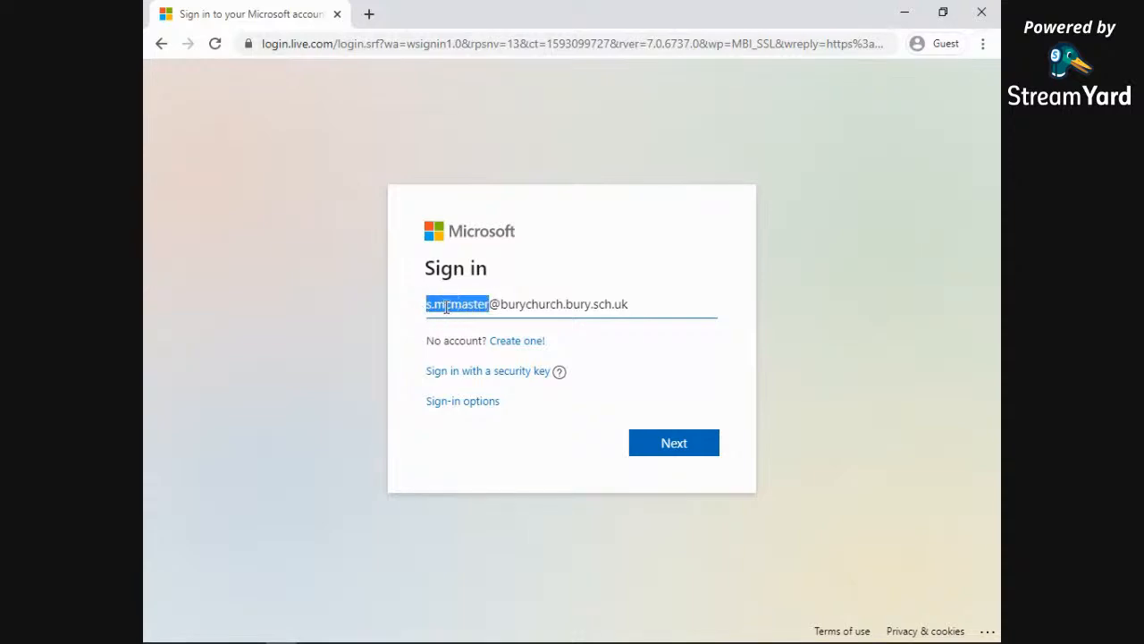
click(643, 313)
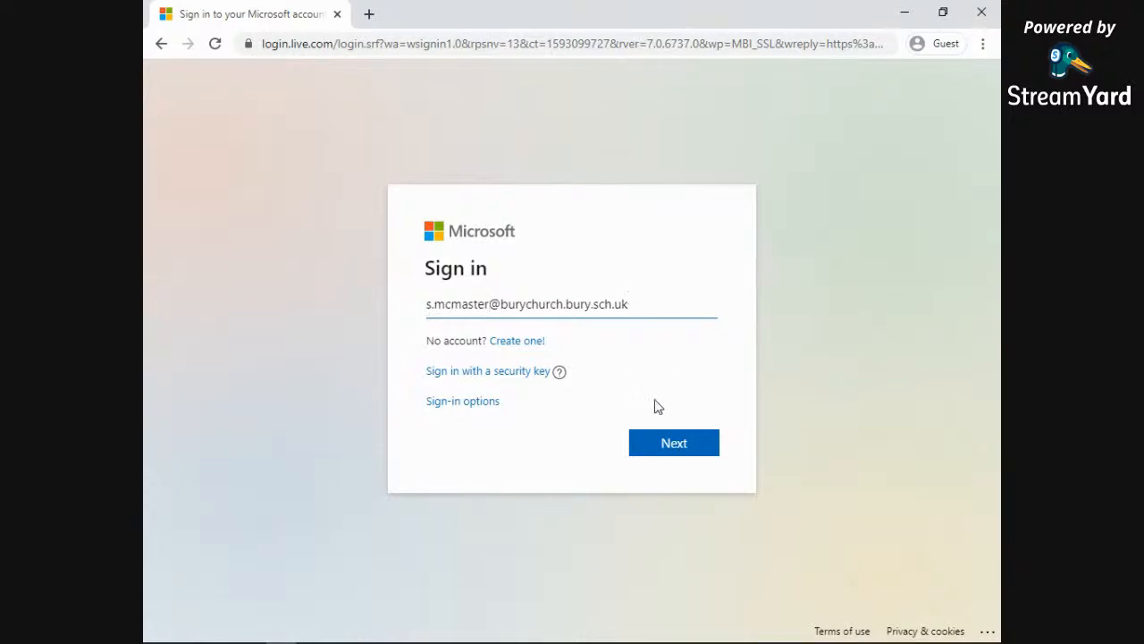
click(675, 449)
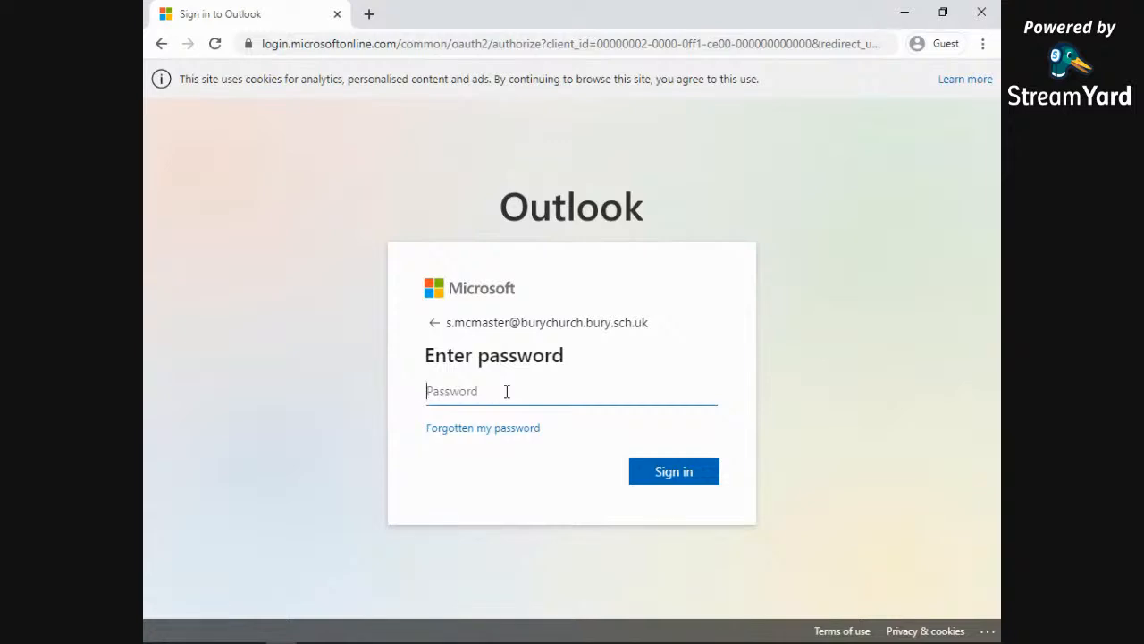
Step: Enter the account password, sign in, and answer the stay-signed-in prompt
text(•)
click(674, 475)
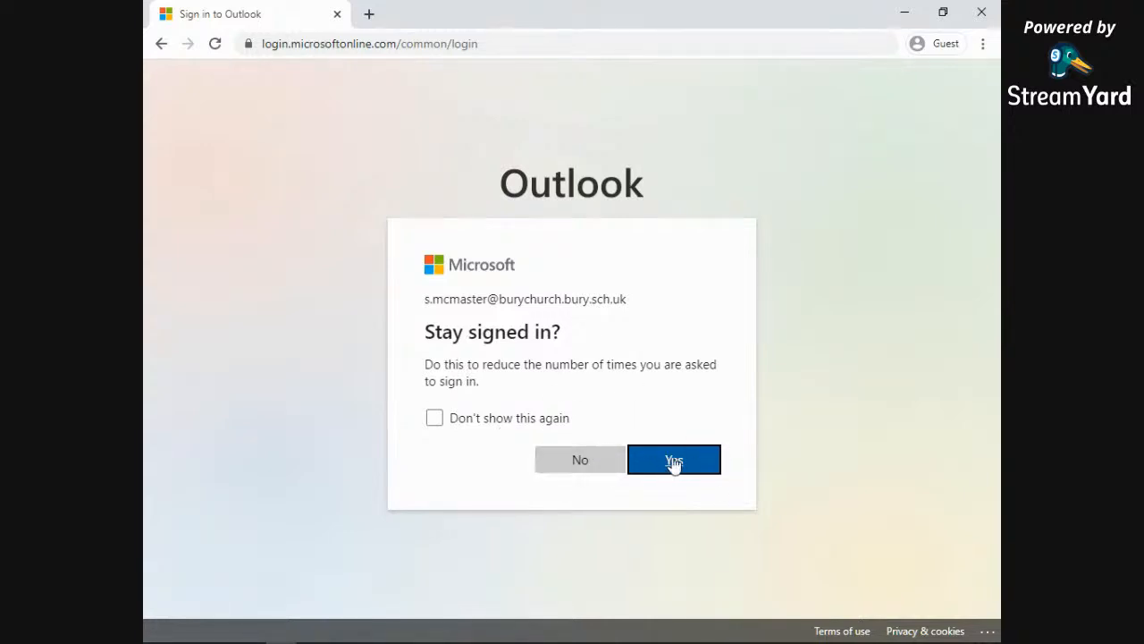
click(584, 461)
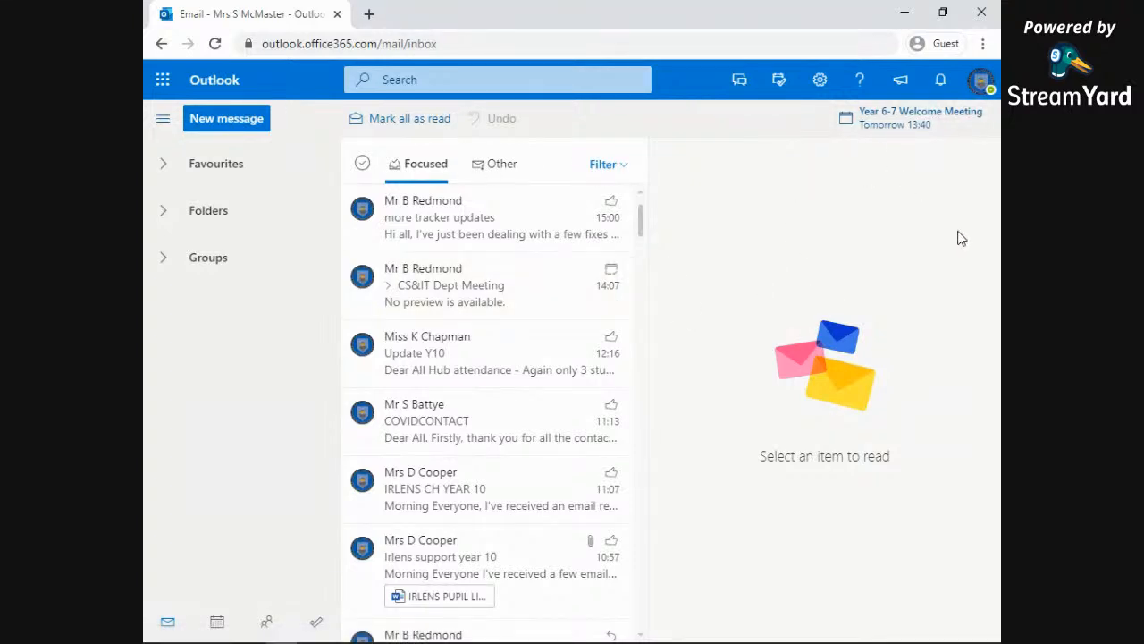
Step: Switch from the Outlook inbox to Excel for the web using the app launcher
click(164, 86)
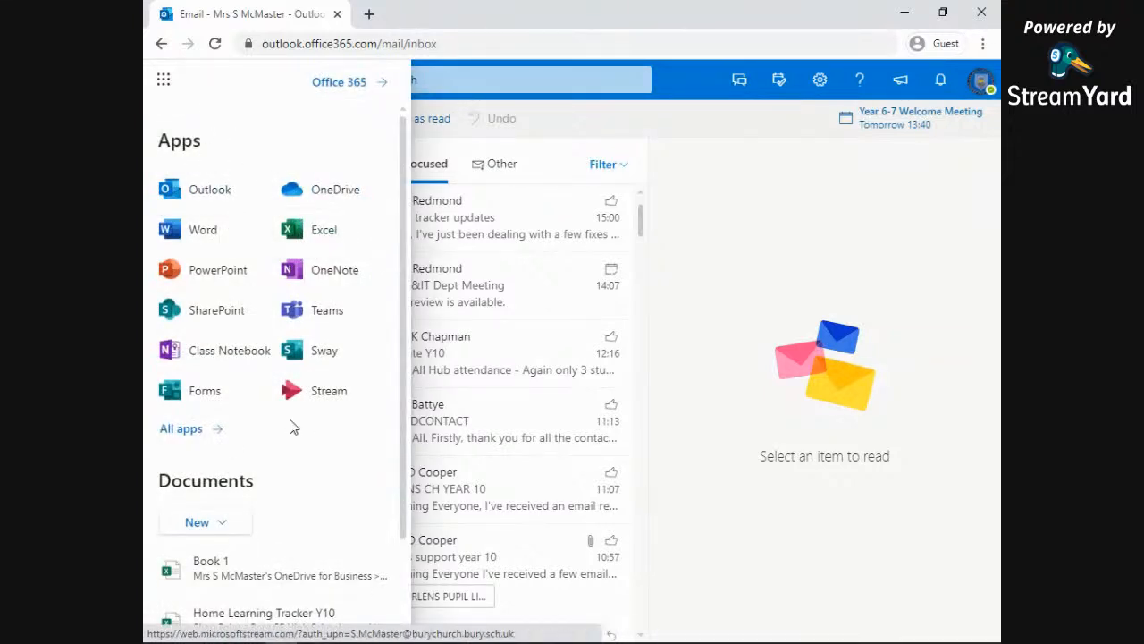
click(321, 236)
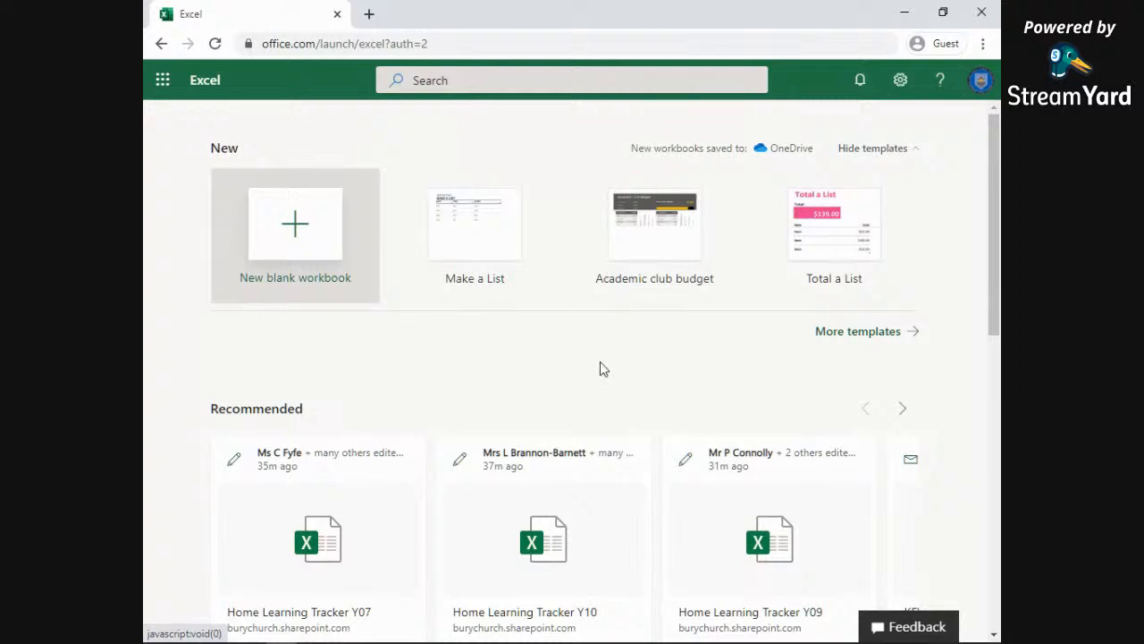
Step: Create a new blank workbook, Book 2.xlsx
click(299, 232)
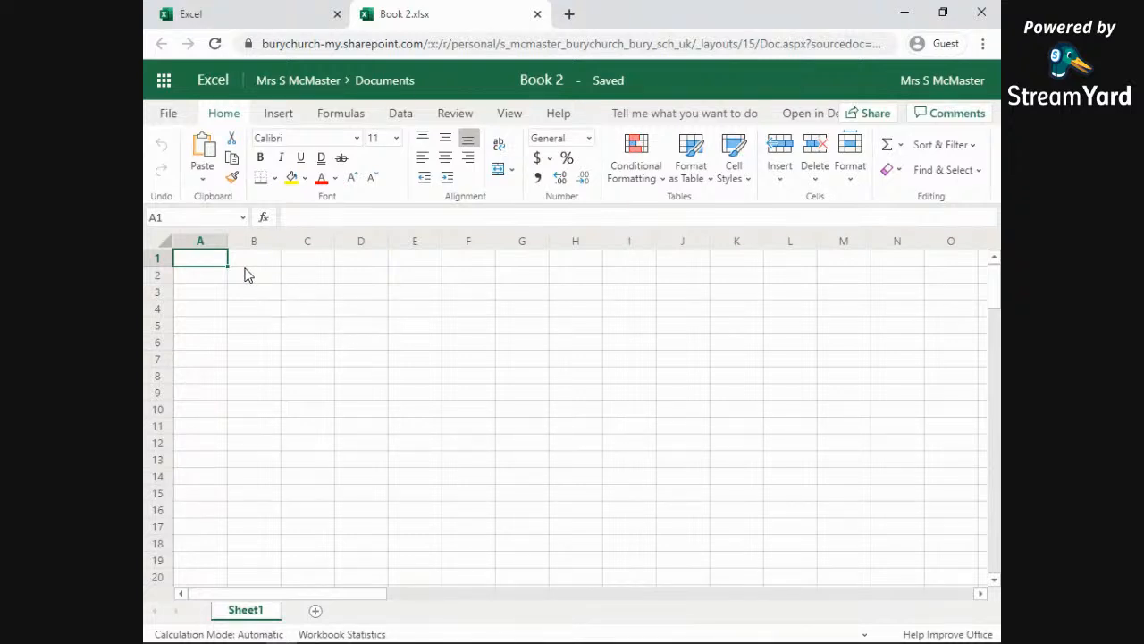
Step: Widen column B well beyond its default width, keeping row 2 short
mouse_move(281, 240)
mouse_down()
mouse_move(251, 243)
mouse_move(302, 246)
mouse_up()
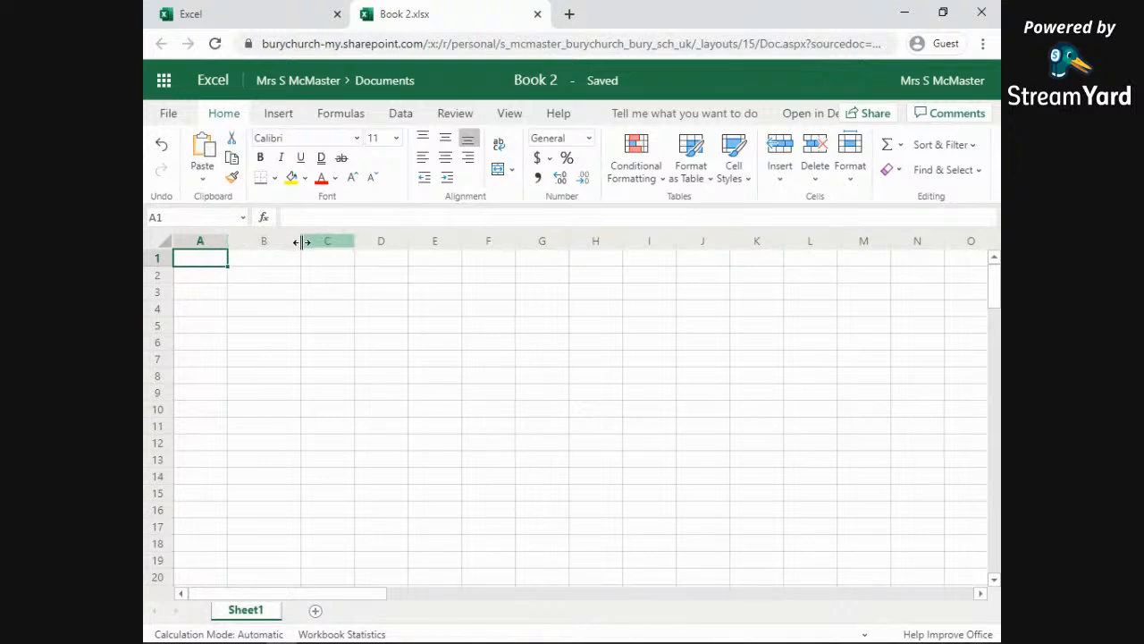
drag(301, 241, 285, 247)
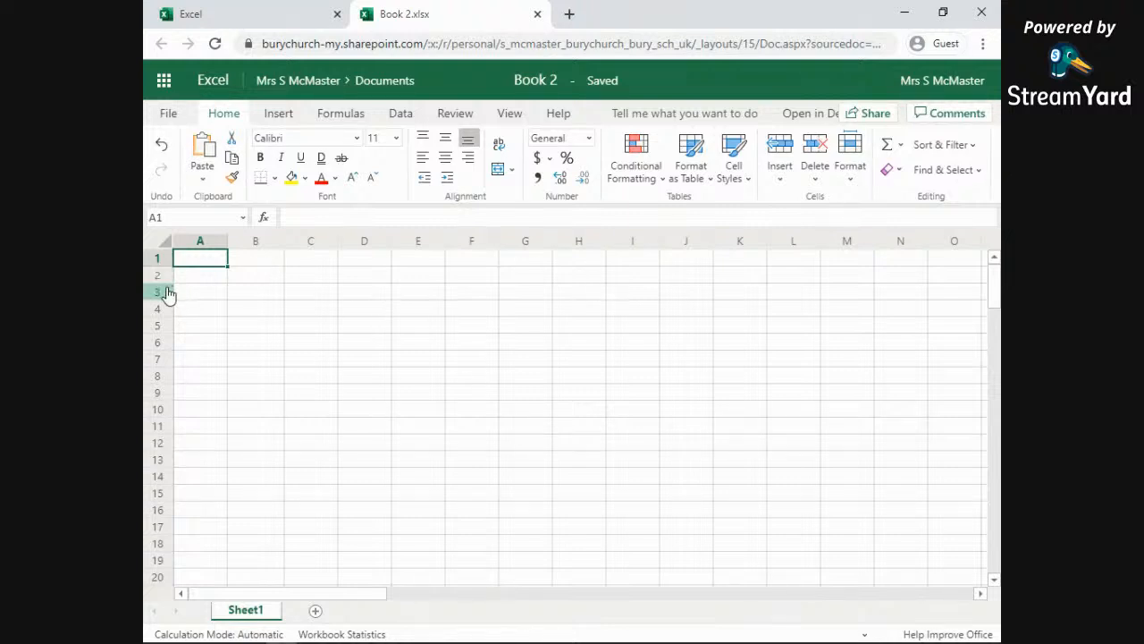
drag(176, 322, 157, 368)
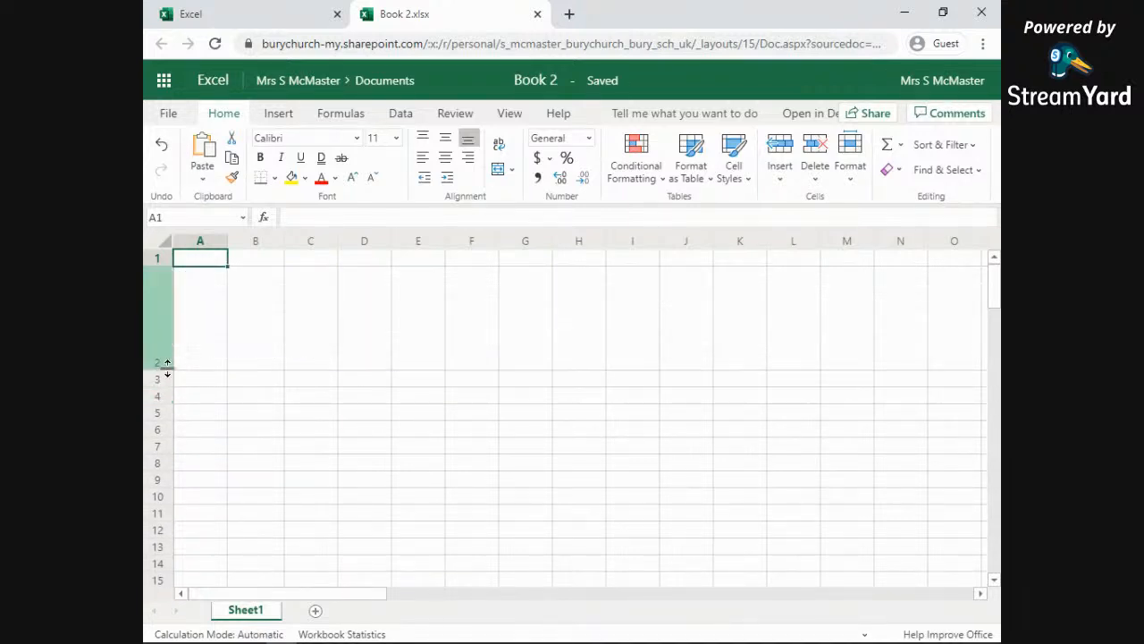
drag(285, 236, 472, 238)
click(358, 322)
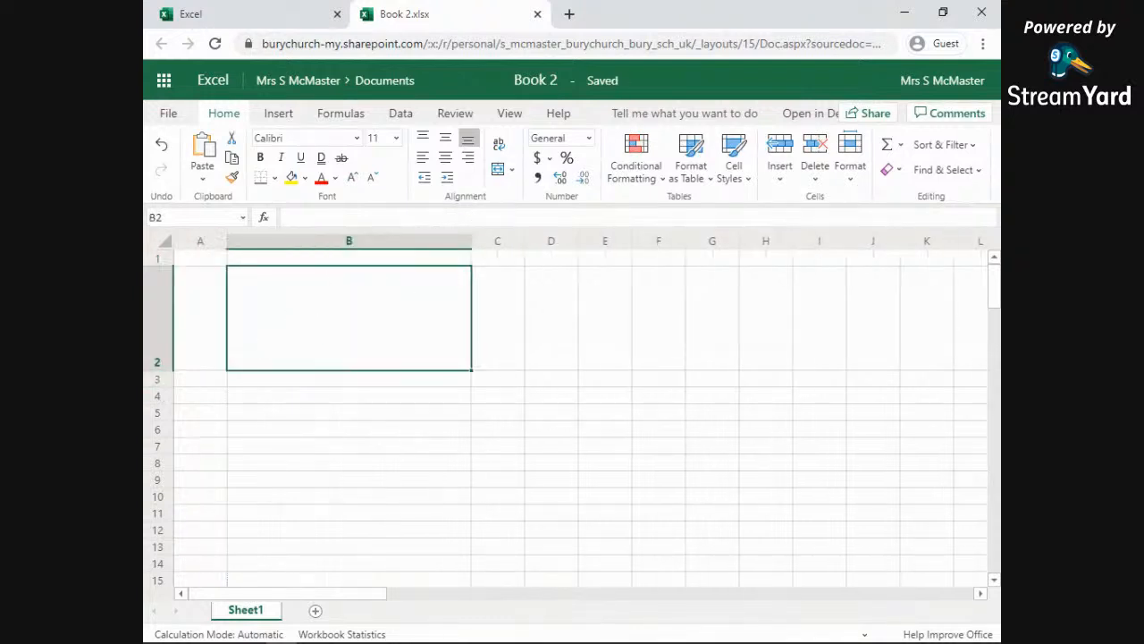
drag(158, 364, 167, 287)
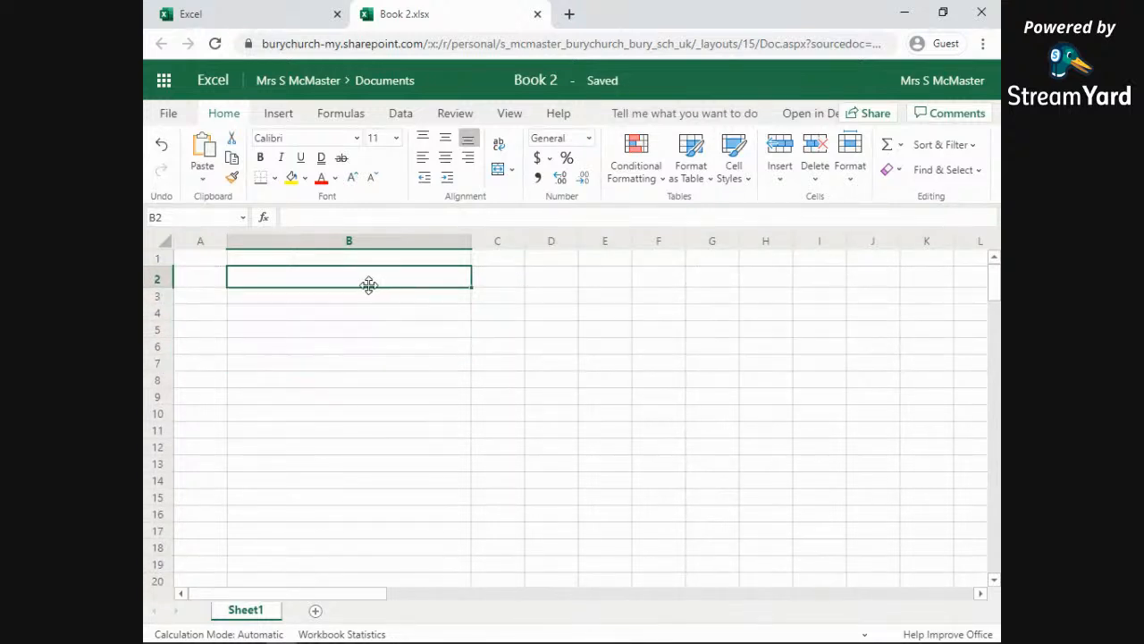
Step: Make row 3 much taller, widen column C, and select B2:C5
click(253, 298)
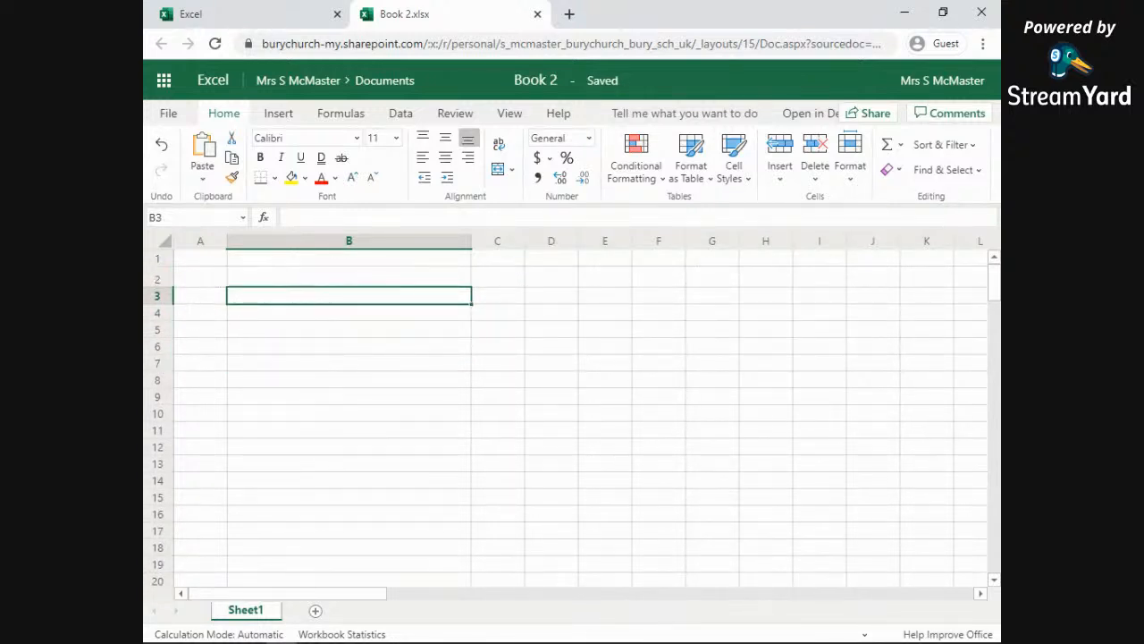
drag(162, 313, 160, 350)
click(505, 313)
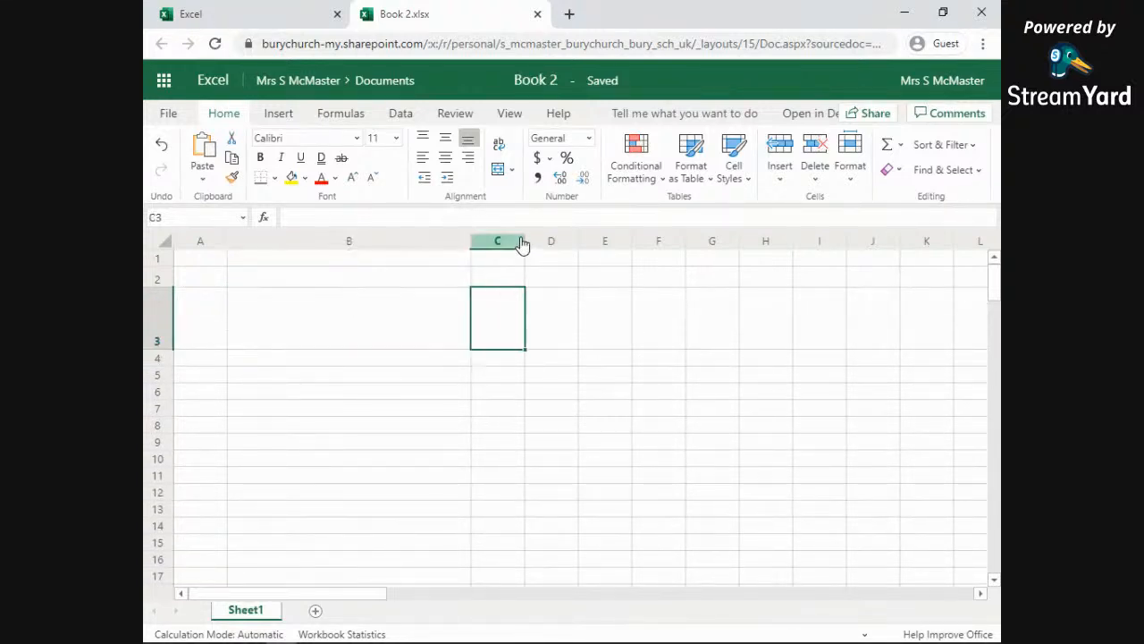
drag(526, 238, 592, 238)
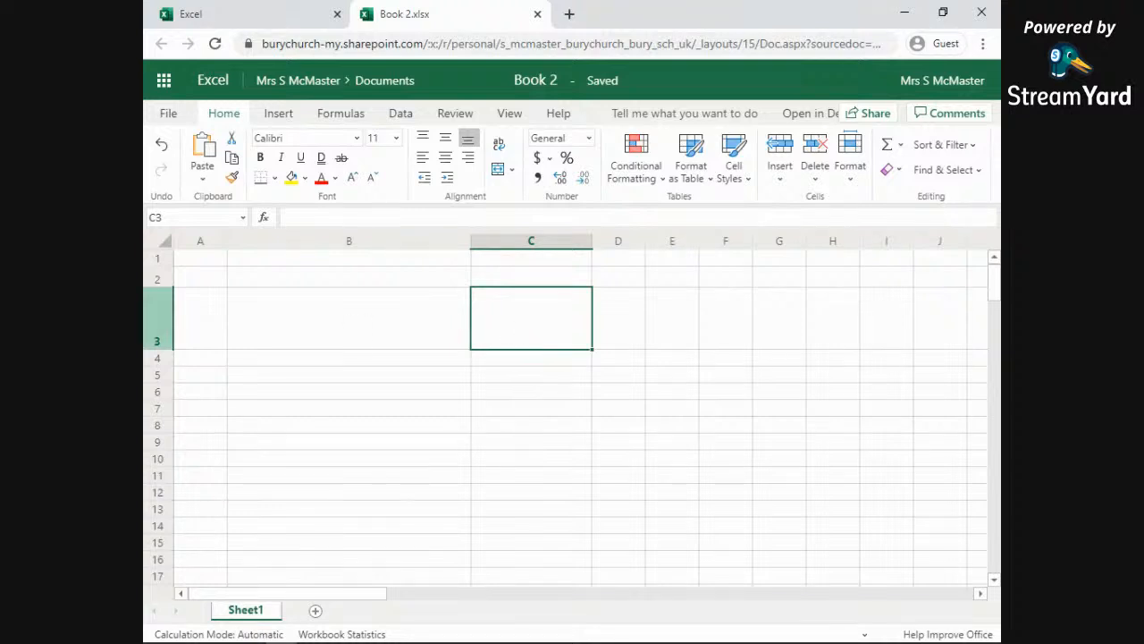
drag(246, 279, 547, 375)
click(399, 310)
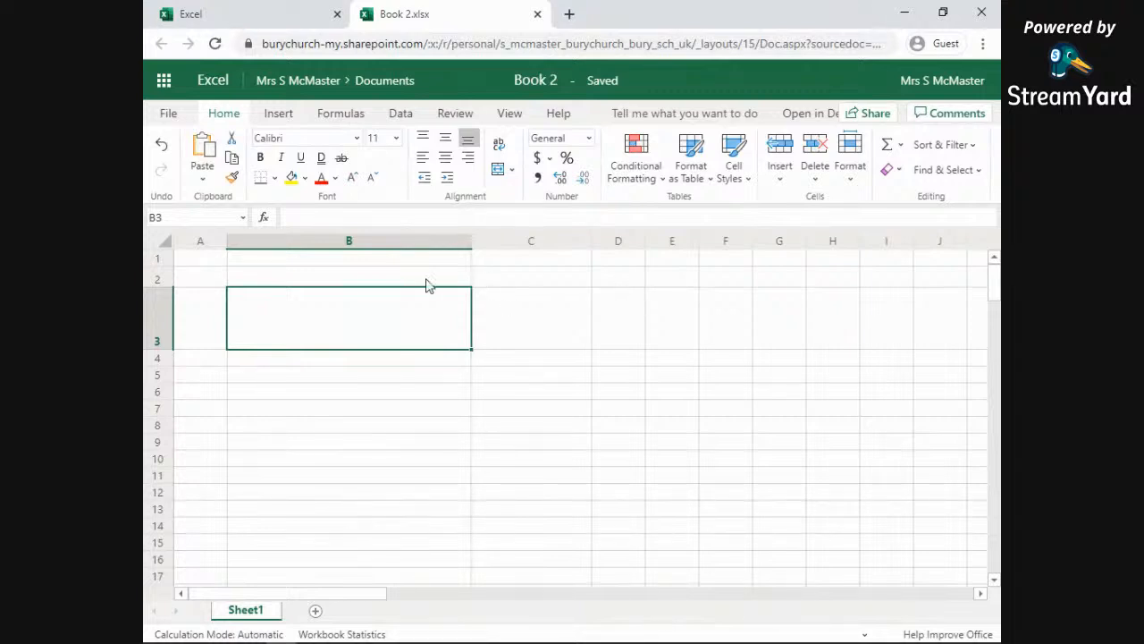
drag(363, 285, 526, 386)
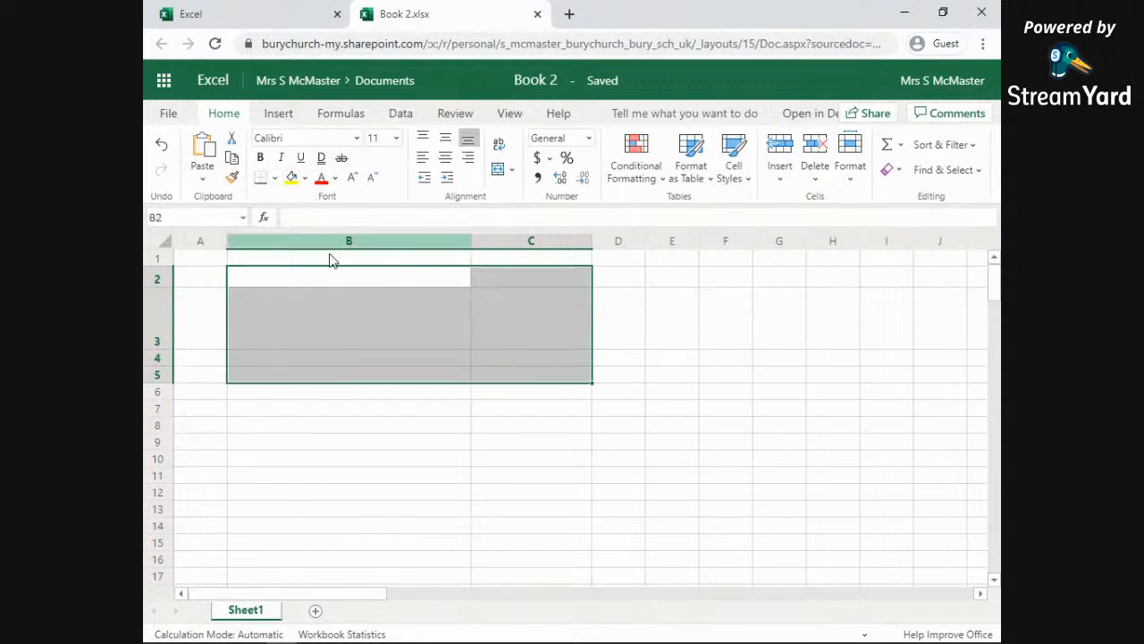
Step: Fill B2:C5 with light blue and give it a thick outside border
click(305, 178)
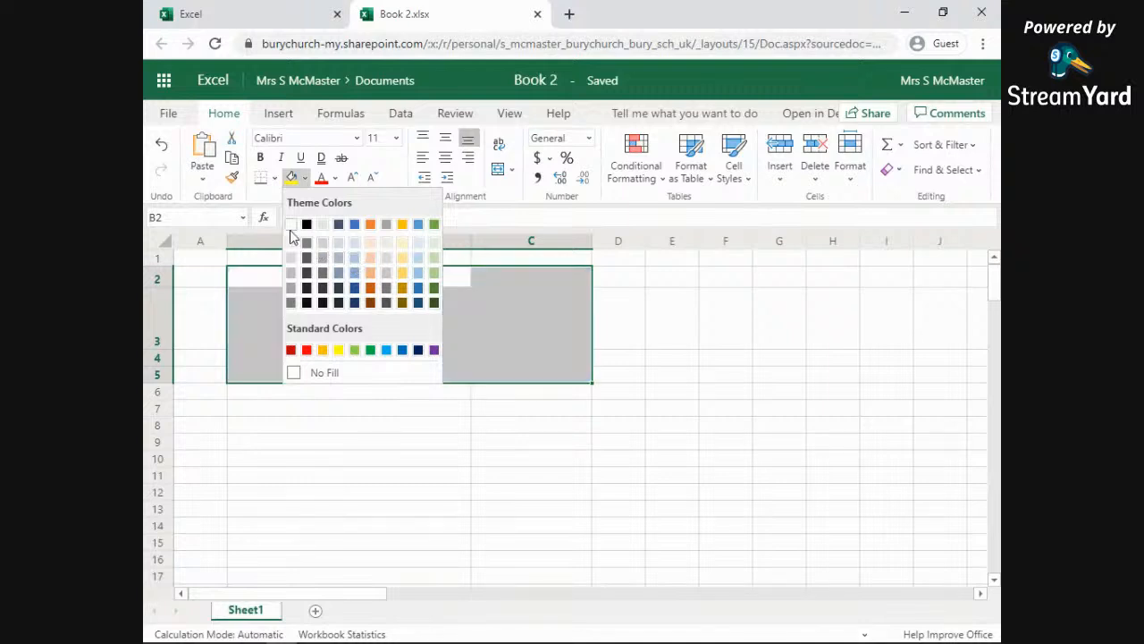
click(354, 273)
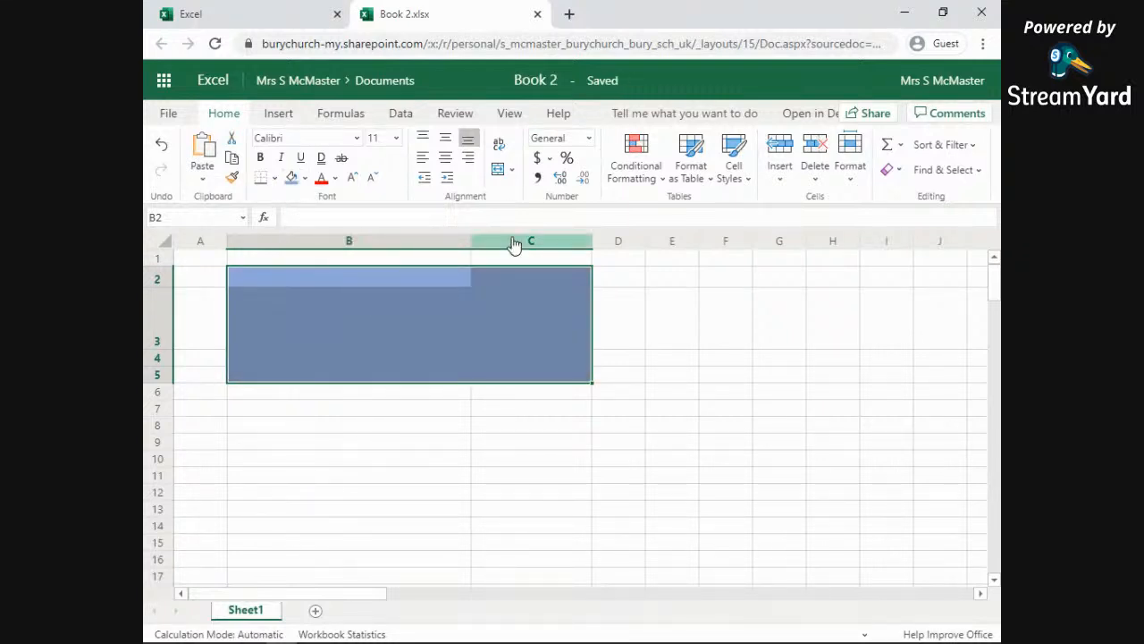
click(273, 177)
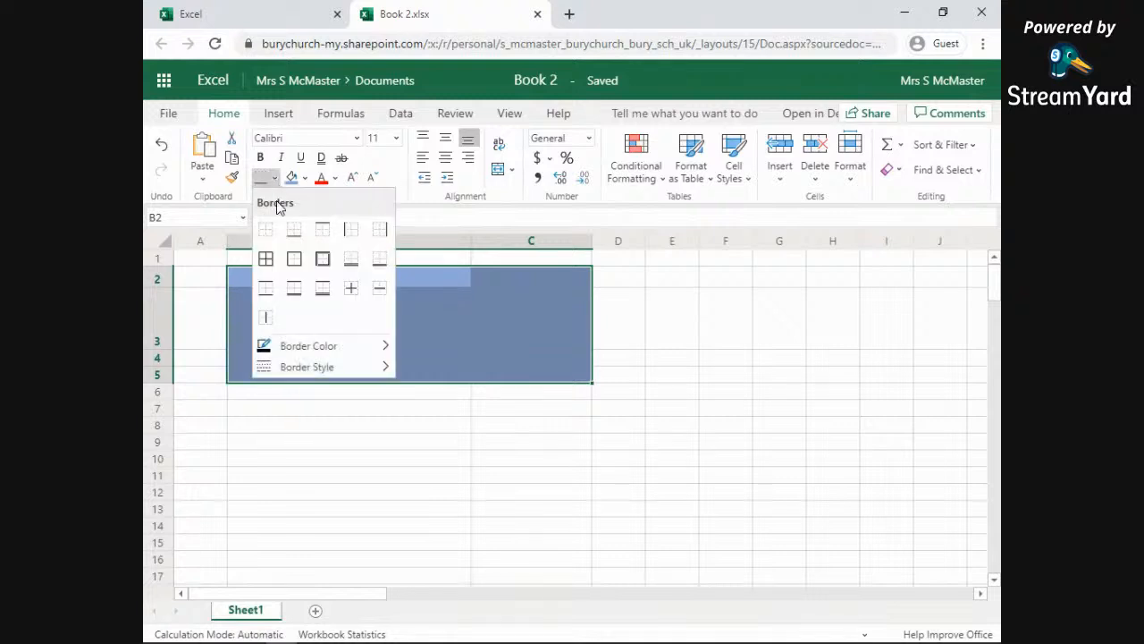
click(324, 270)
click(523, 475)
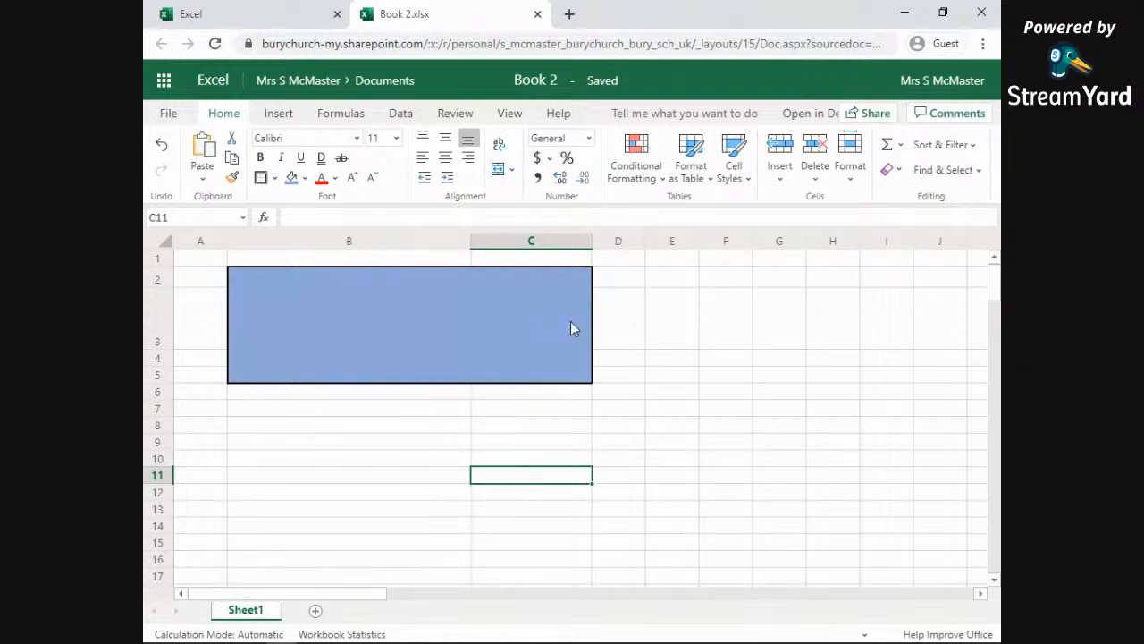
click(468, 325)
Step: Type 'dfgasdg' into B3 and make its font colour white
click(537, 325)
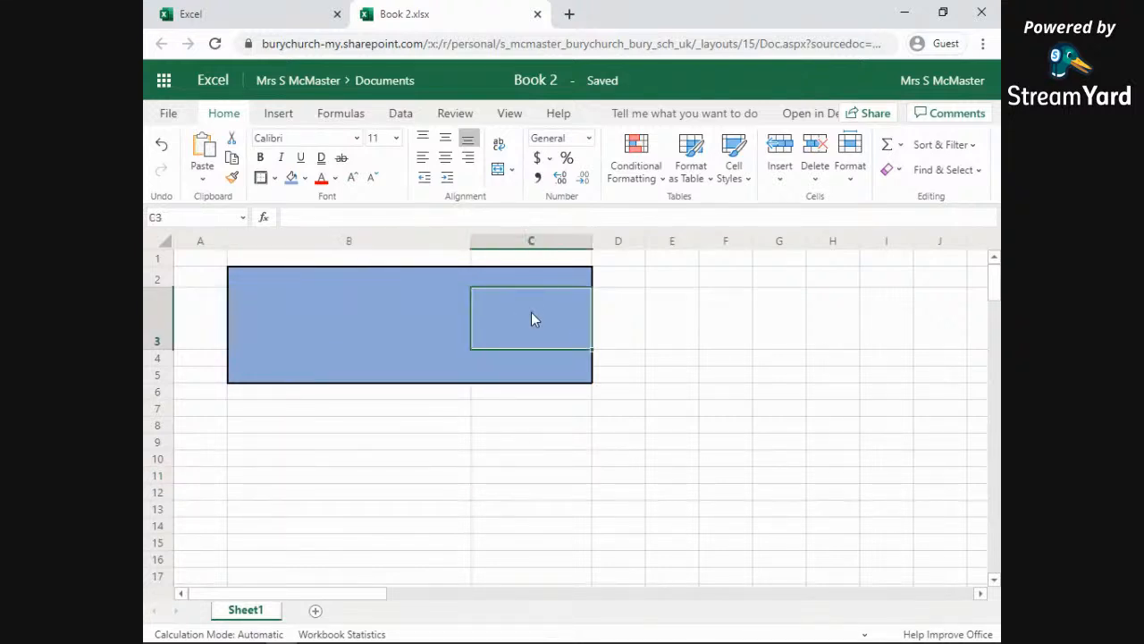
click(398, 320)
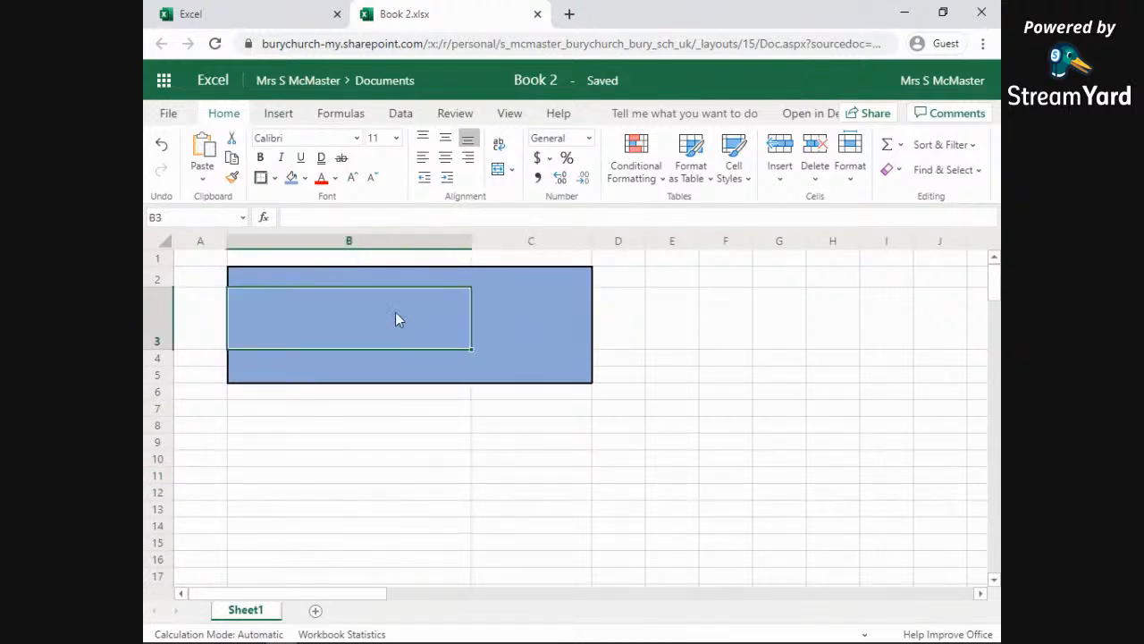
text(dfgasdg)
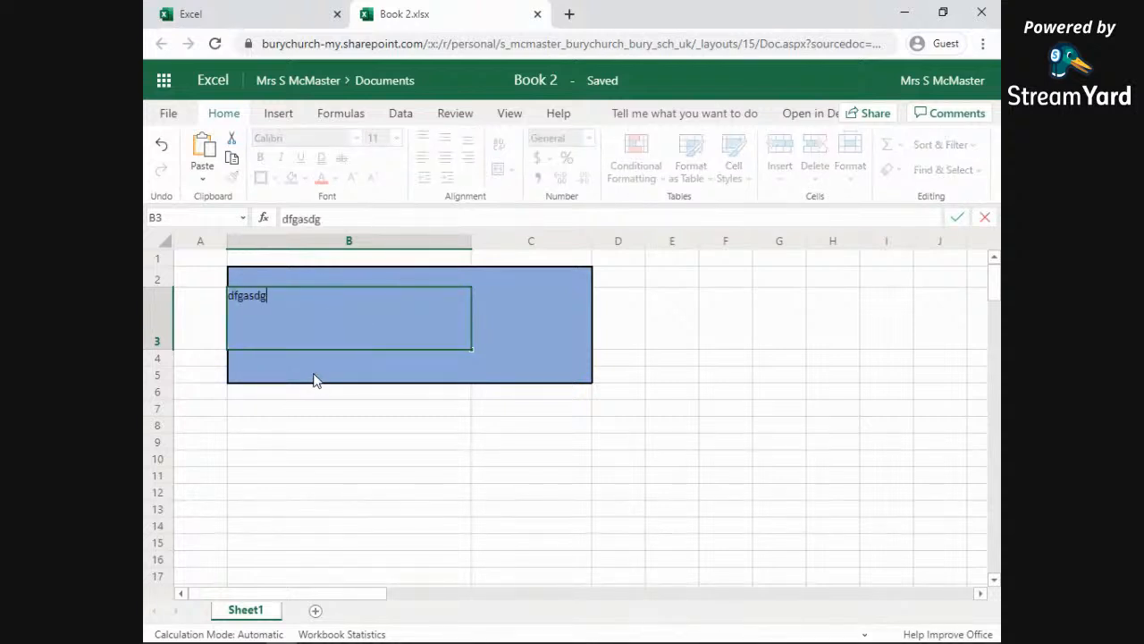
key(Return)
click(276, 331)
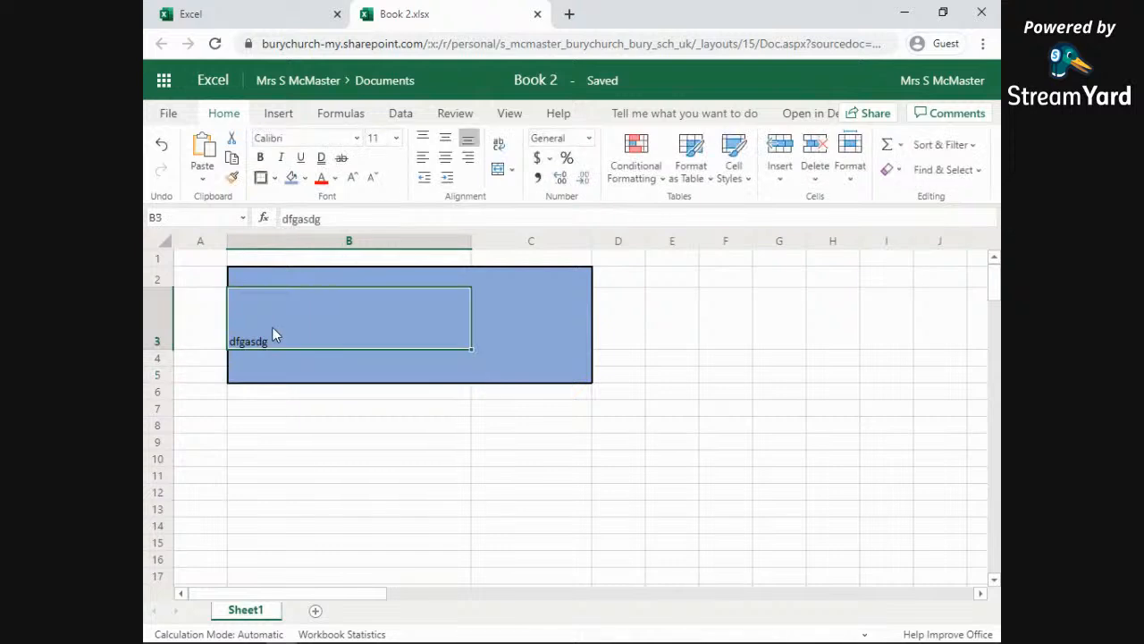
click(335, 177)
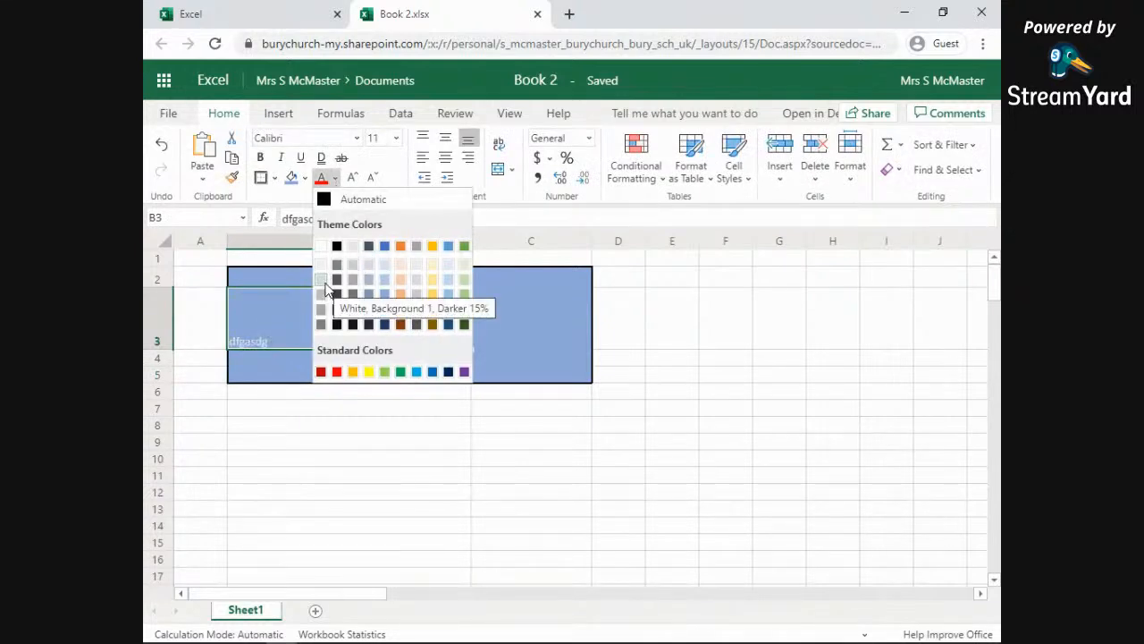
click(322, 247)
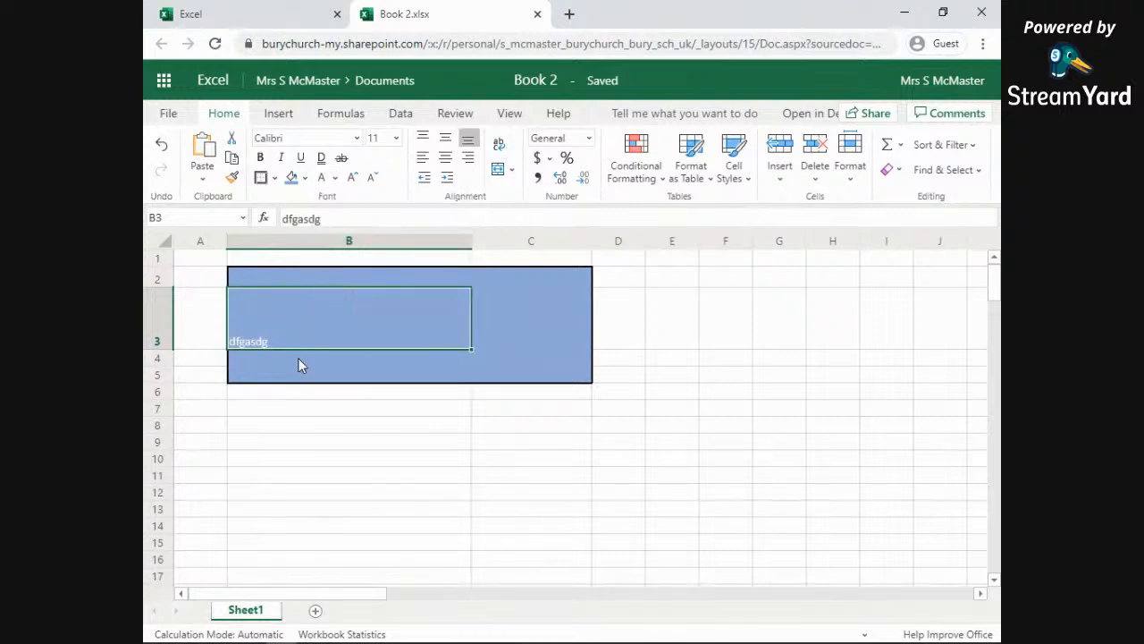
drag(286, 271, 539, 375)
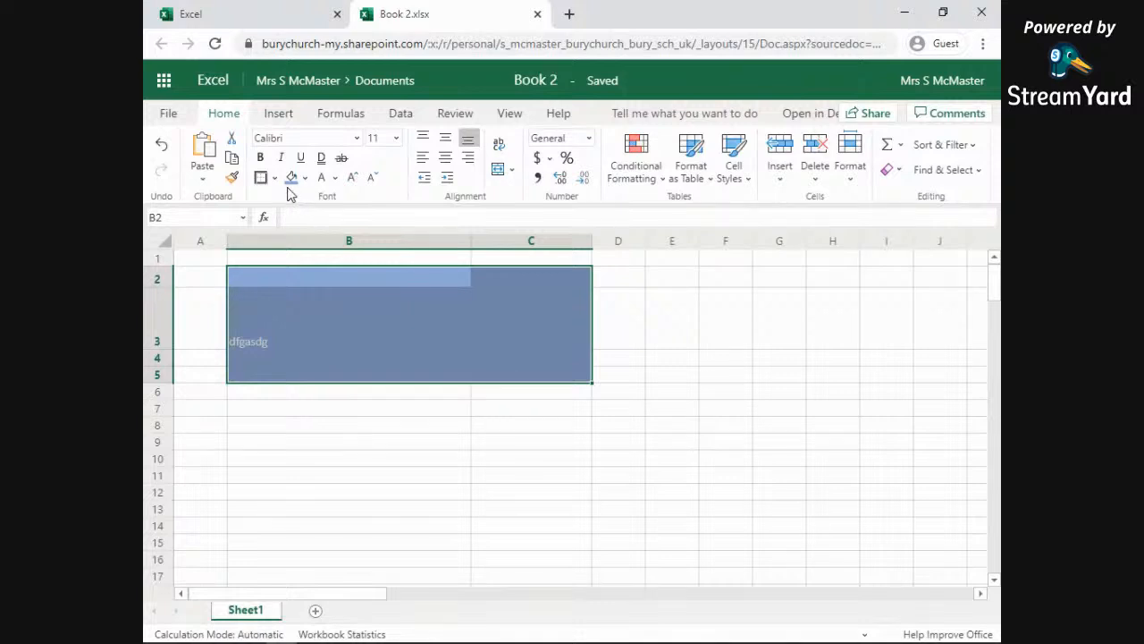
Step: Change the B2:C5 fill to Dark Blue from the Standard Colors
click(304, 177)
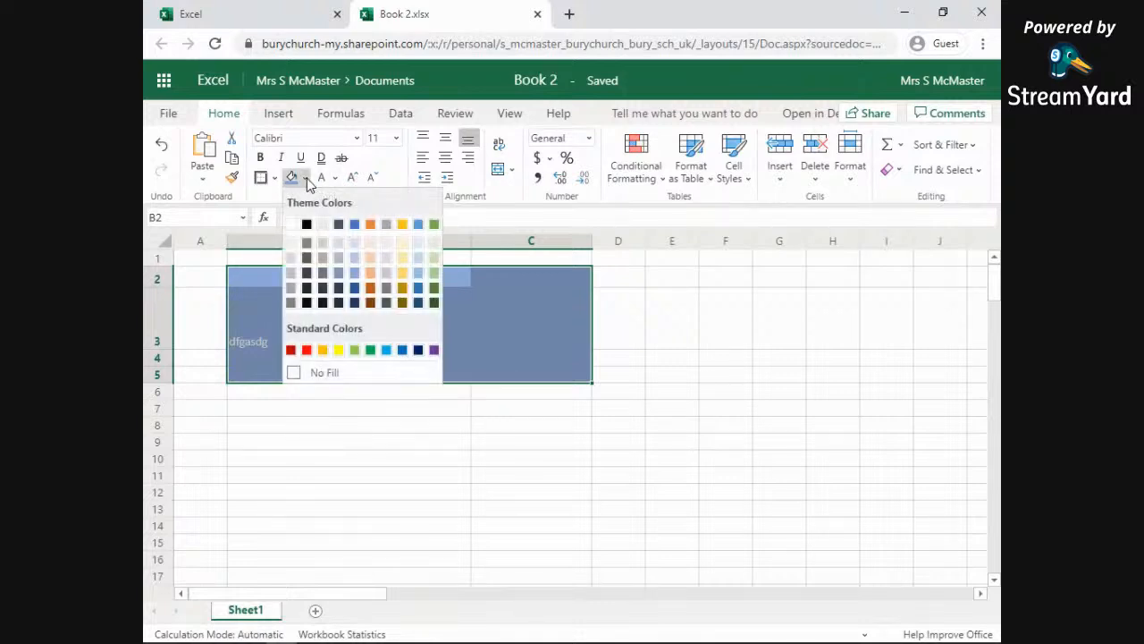
click(419, 350)
click(274, 335)
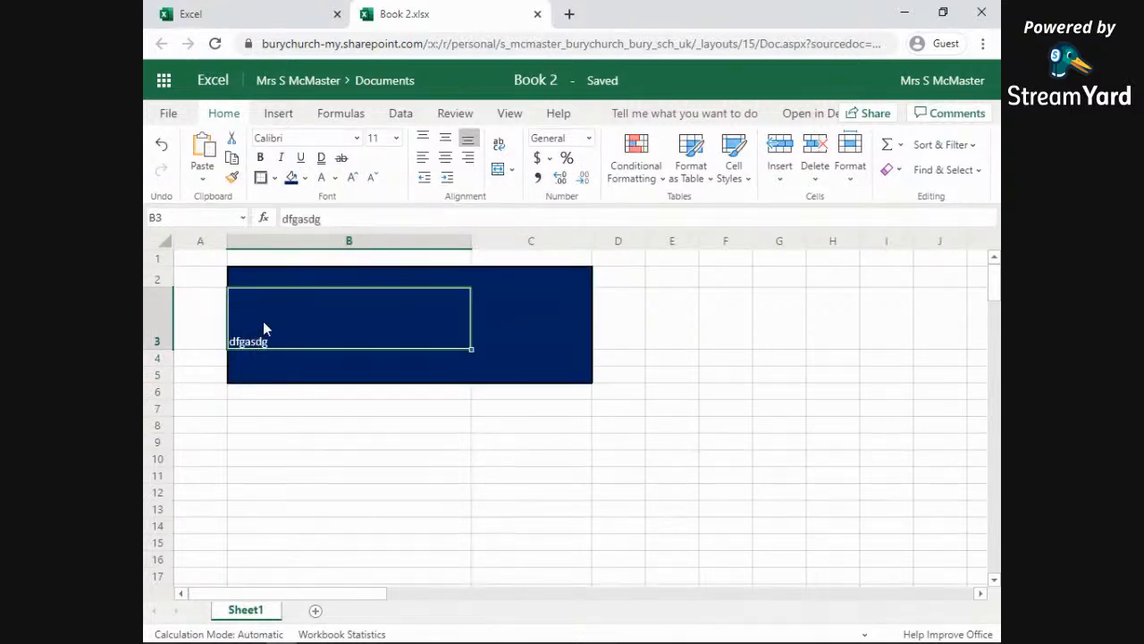
Step: Try top, middle, bottom, centre and right alignments on the B3 text
click(427, 140)
click(445, 138)
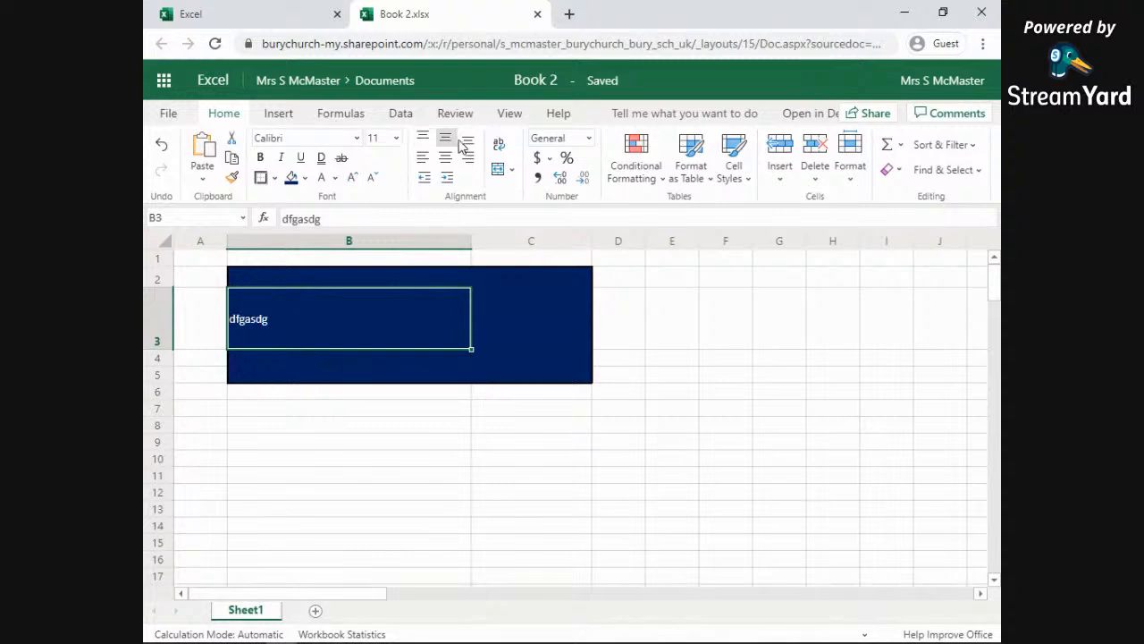
click(468, 141)
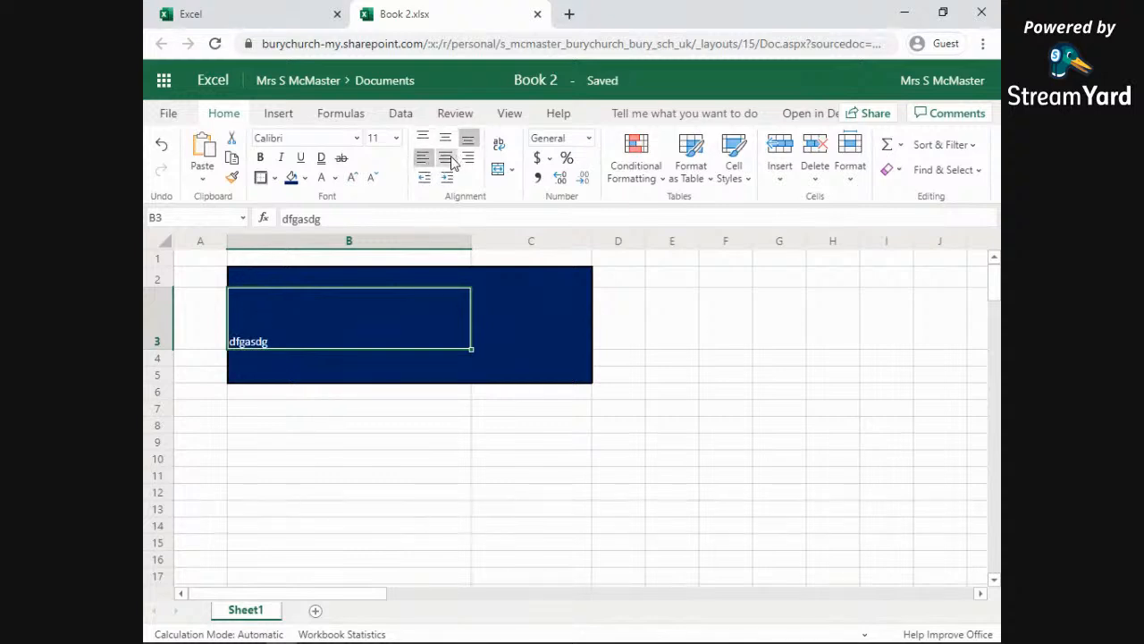
click(445, 158)
click(471, 161)
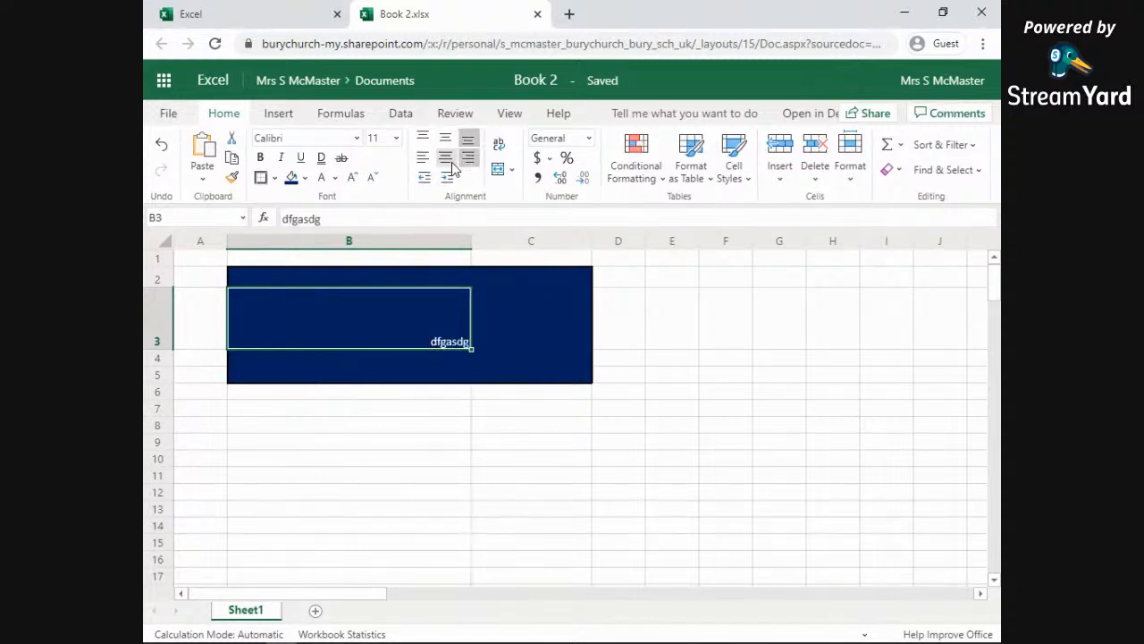
click(446, 159)
click(445, 138)
click(423, 139)
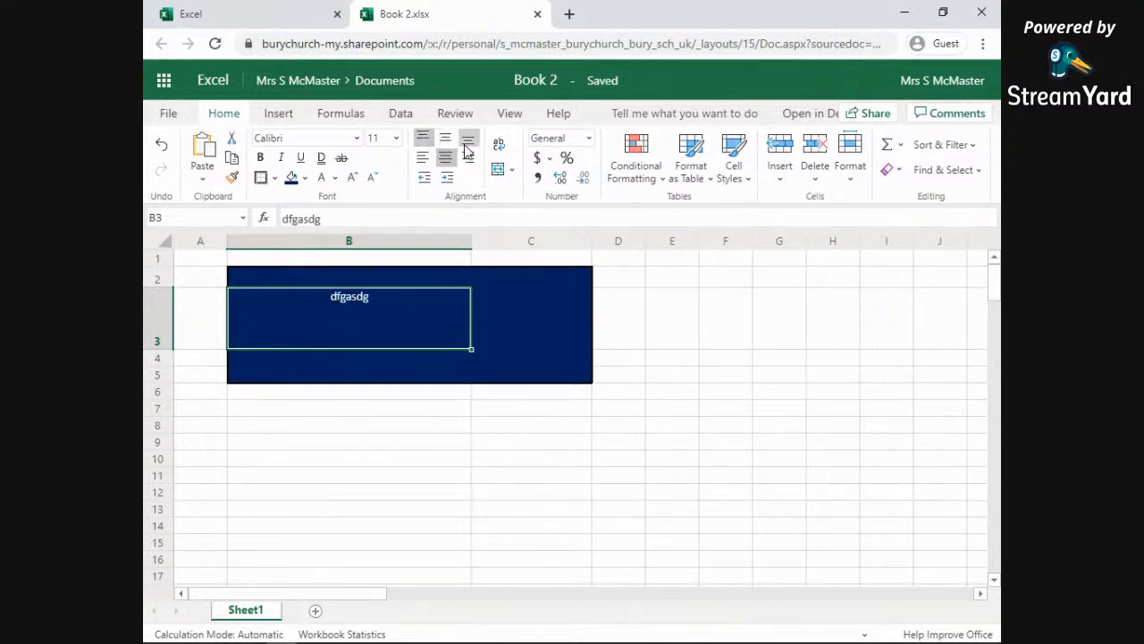
Step: Settle the B3 text on horizontal Center and vertical Middle Align
click(468, 140)
click(445, 139)
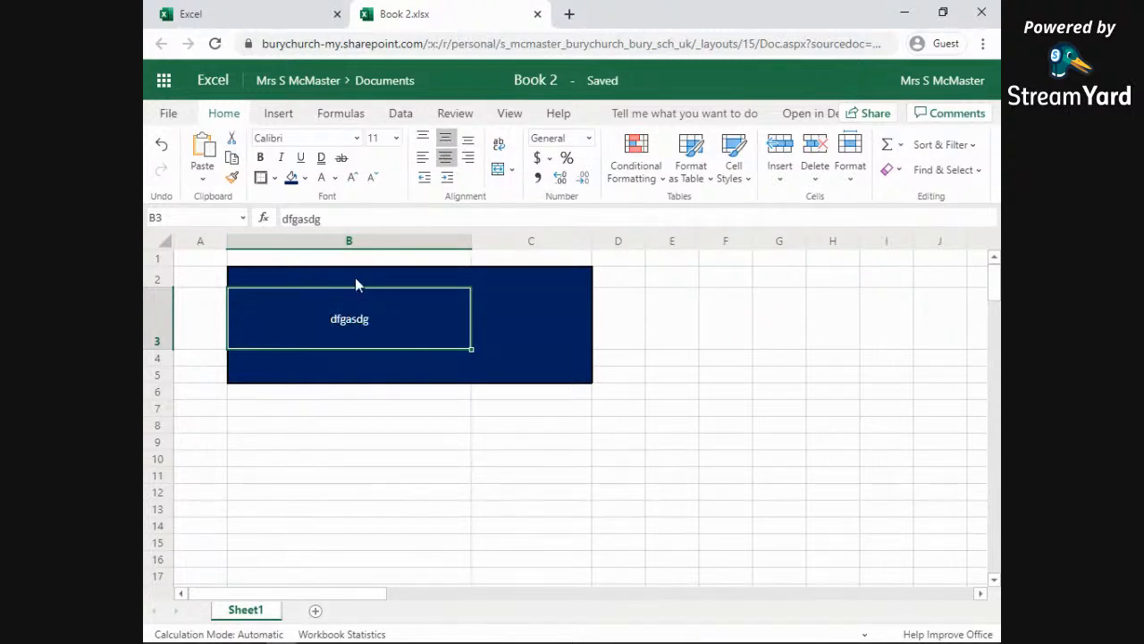
click(423, 139)
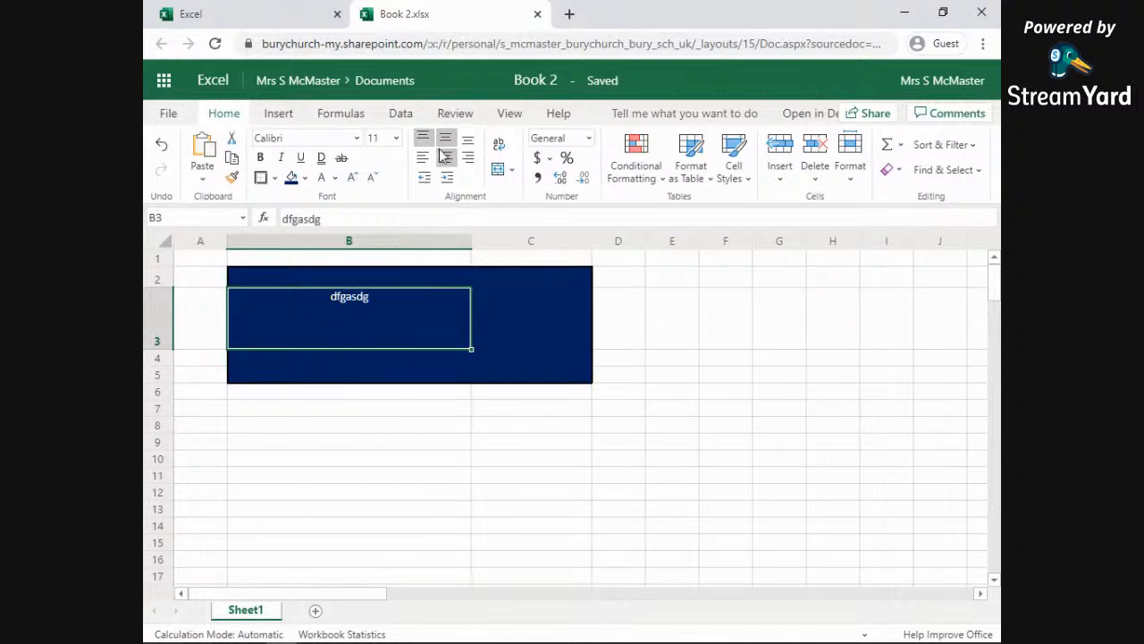
click(423, 158)
click(469, 138)
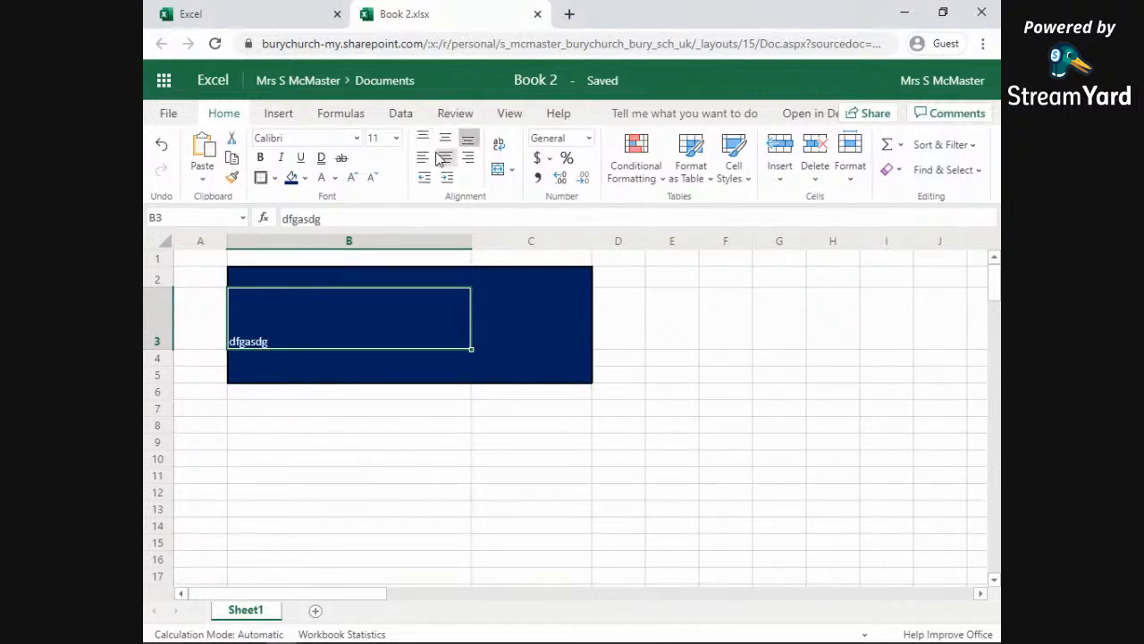
click(468, 157)
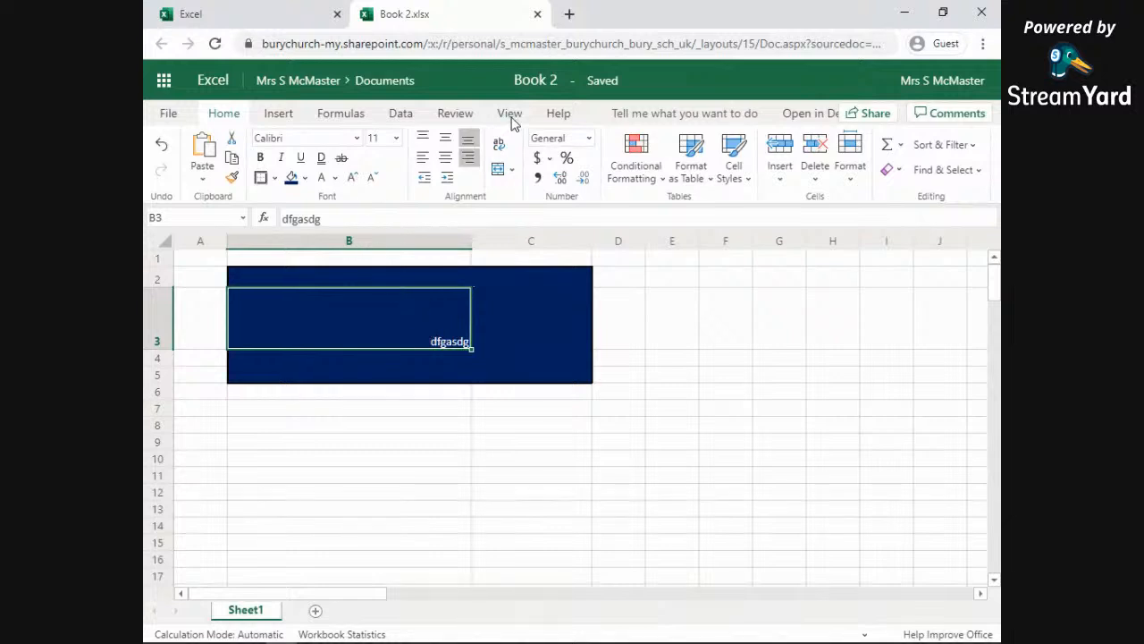
click(445, 156)
click(445, 137)
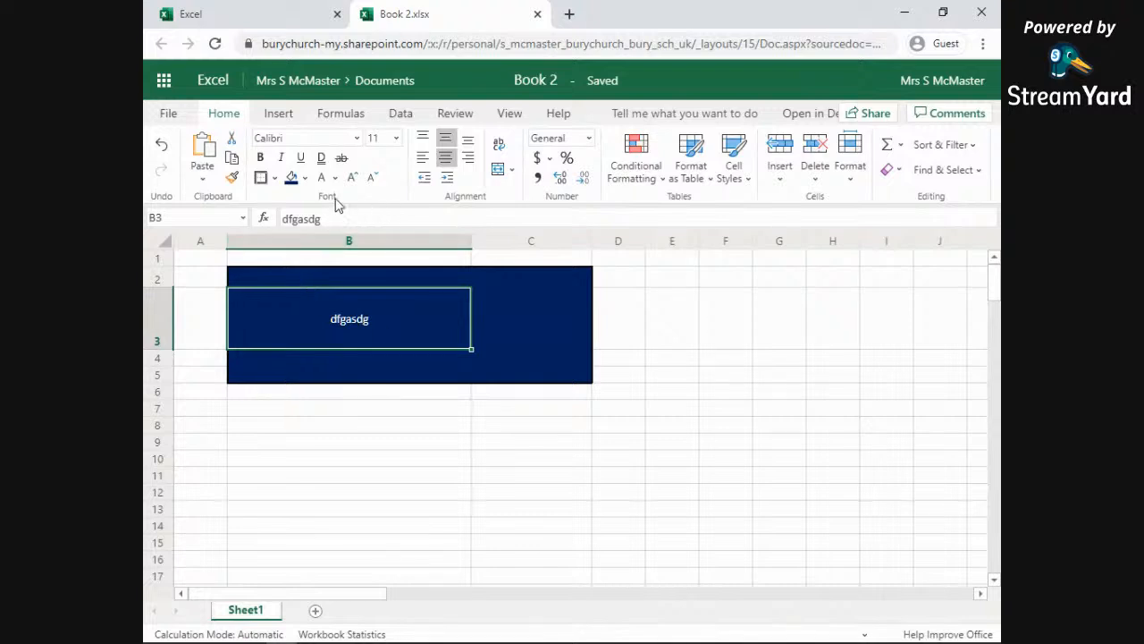
Step: Set the dfgasdg text in the navy box to 20-point Comic Sans MS
click(396, 138)
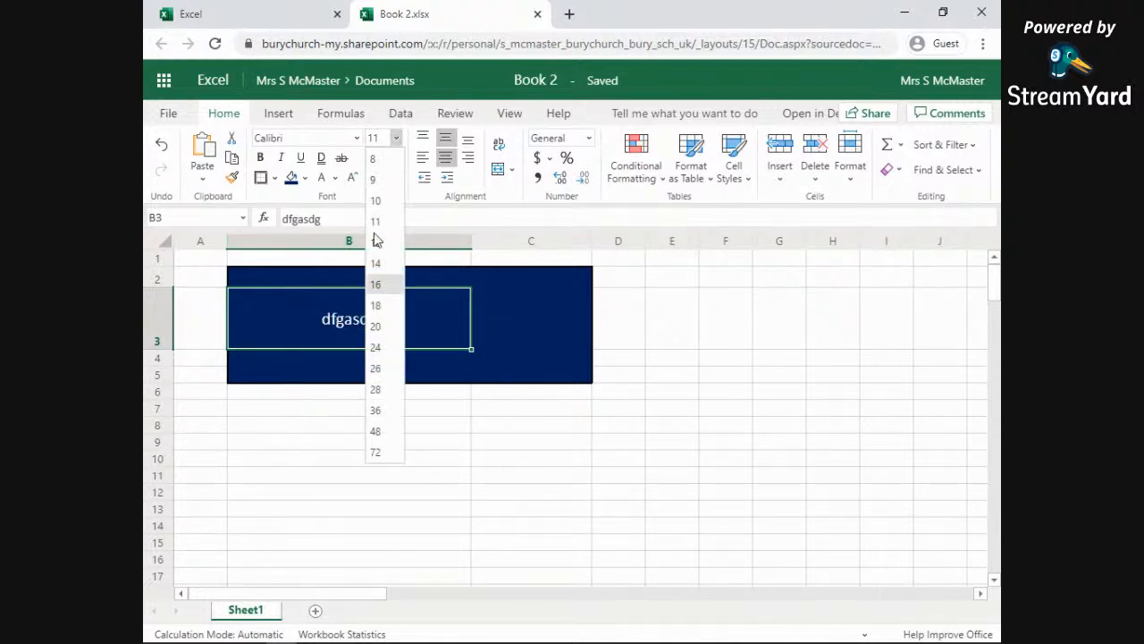
click(376, 326)
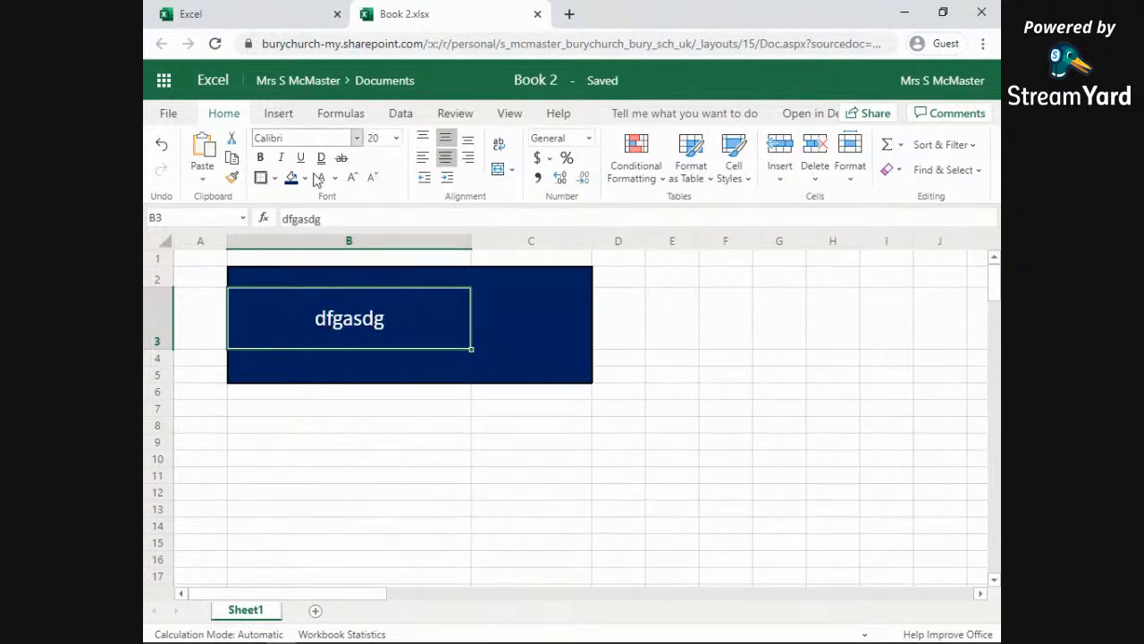
click(313, 138)
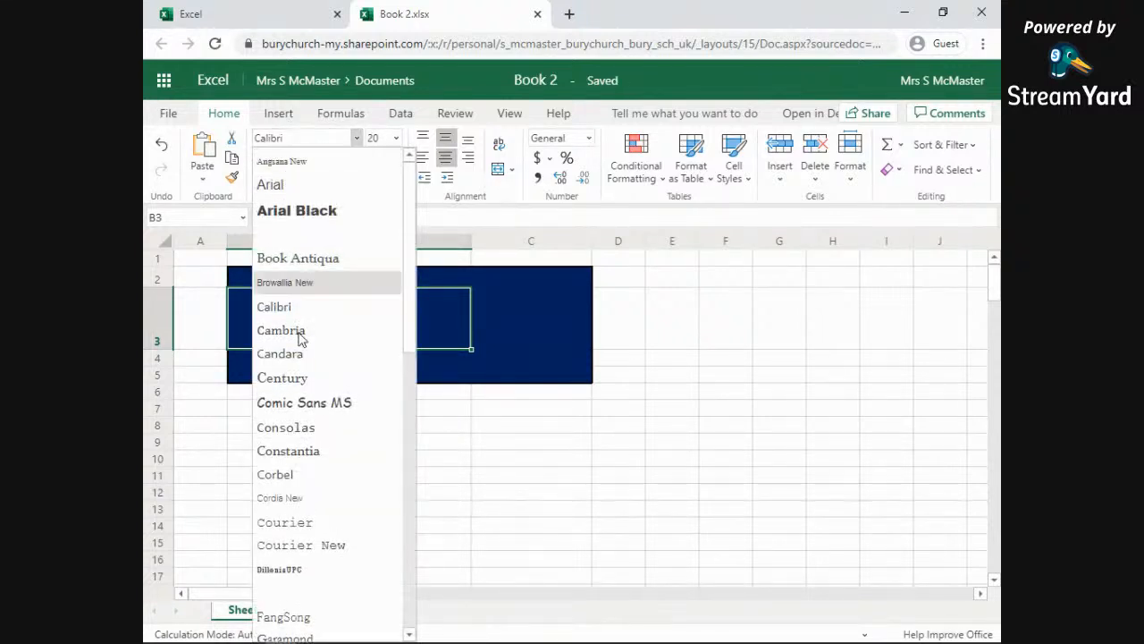
click(314, 400)
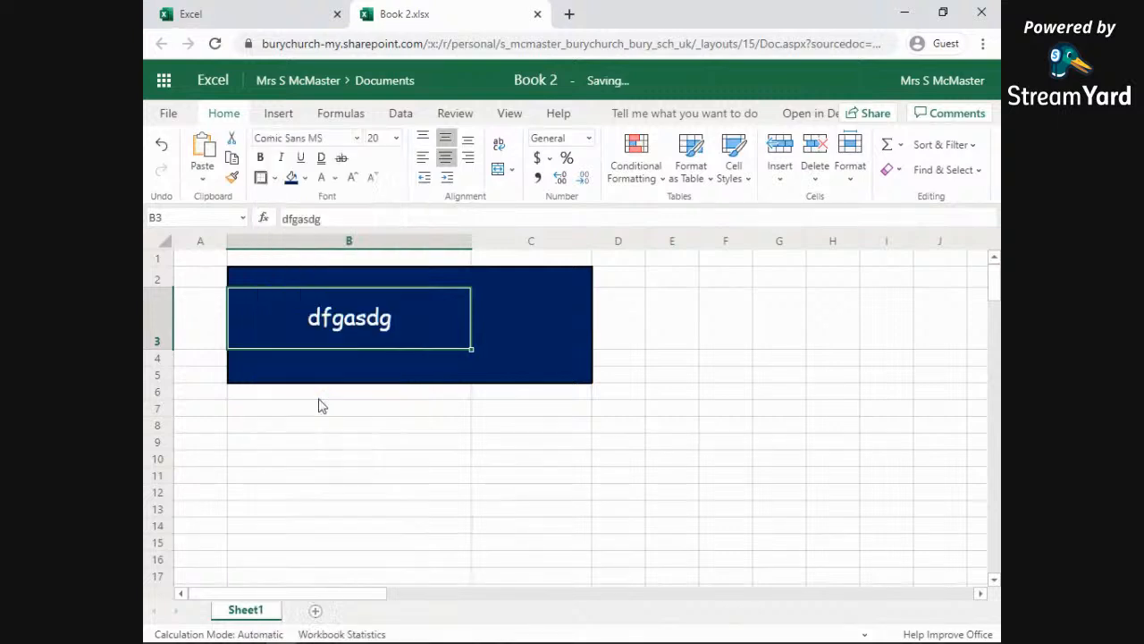
Step: Select the empty cell C3 beside the text
click(516, 327)
click(346, 324)
click(549, 338)
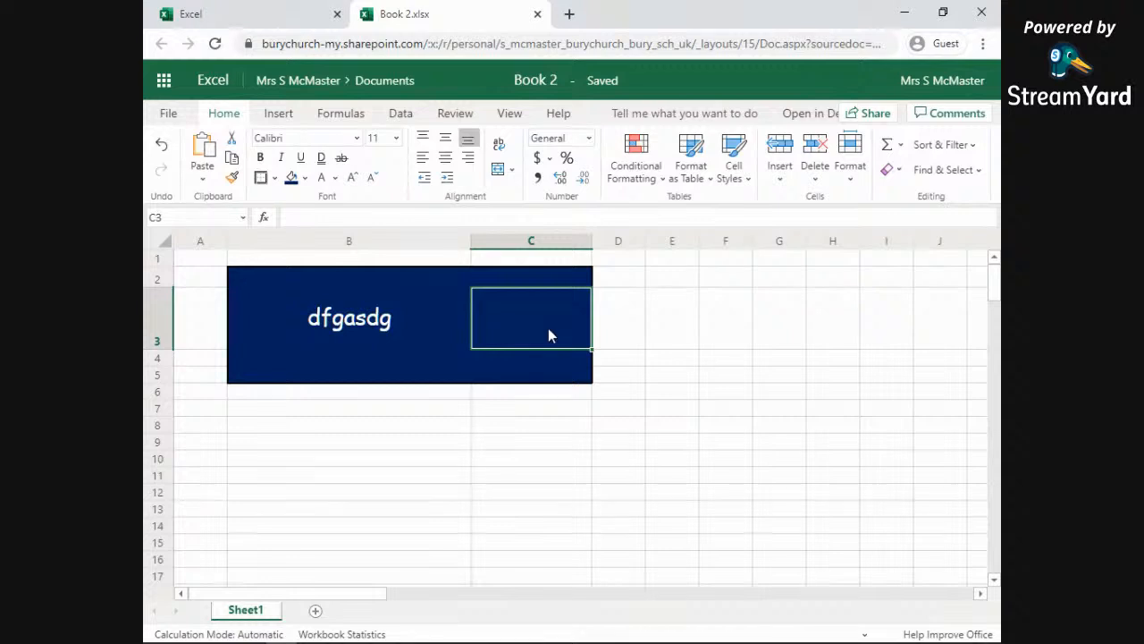
Step: With cell C3 selected, bring up the Insert Picture dialog from the Insert tab
click(454, 322)
click(522, 328)
click(279, 113)
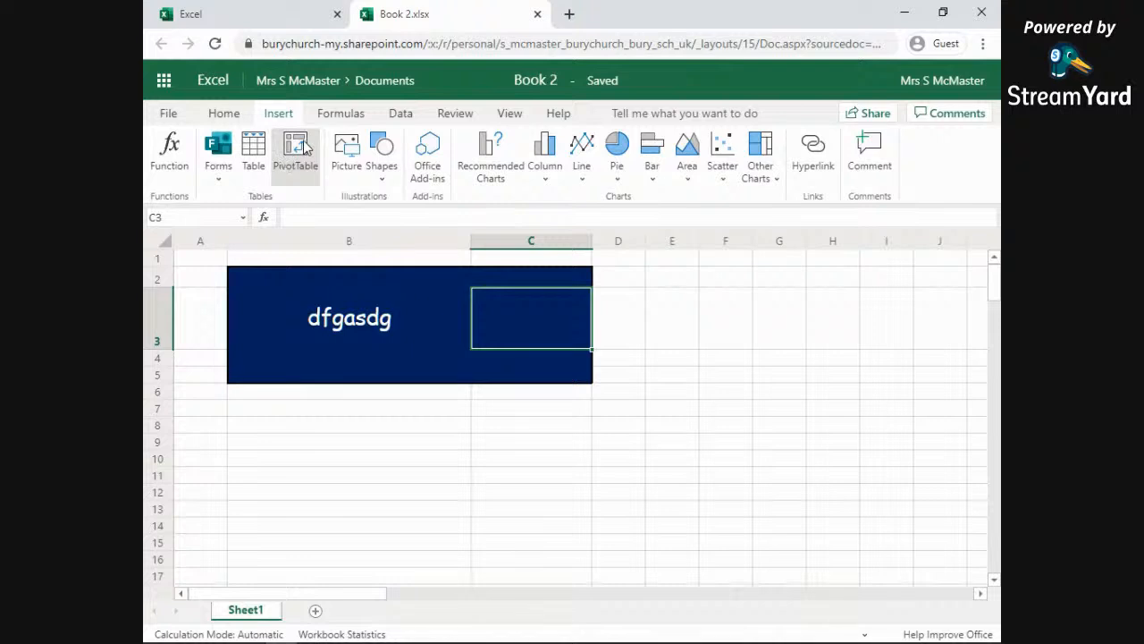
click(348, 156)
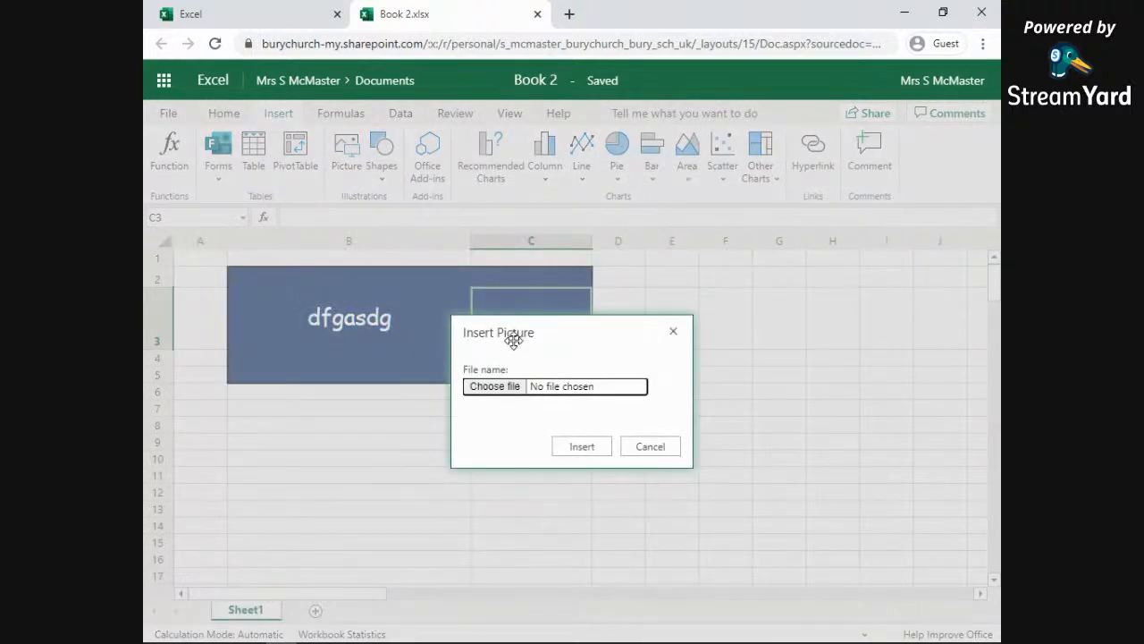
Step: Insert the woman avatar Picture.jpg from the H: drive onto Sheet1
click(497, 390)
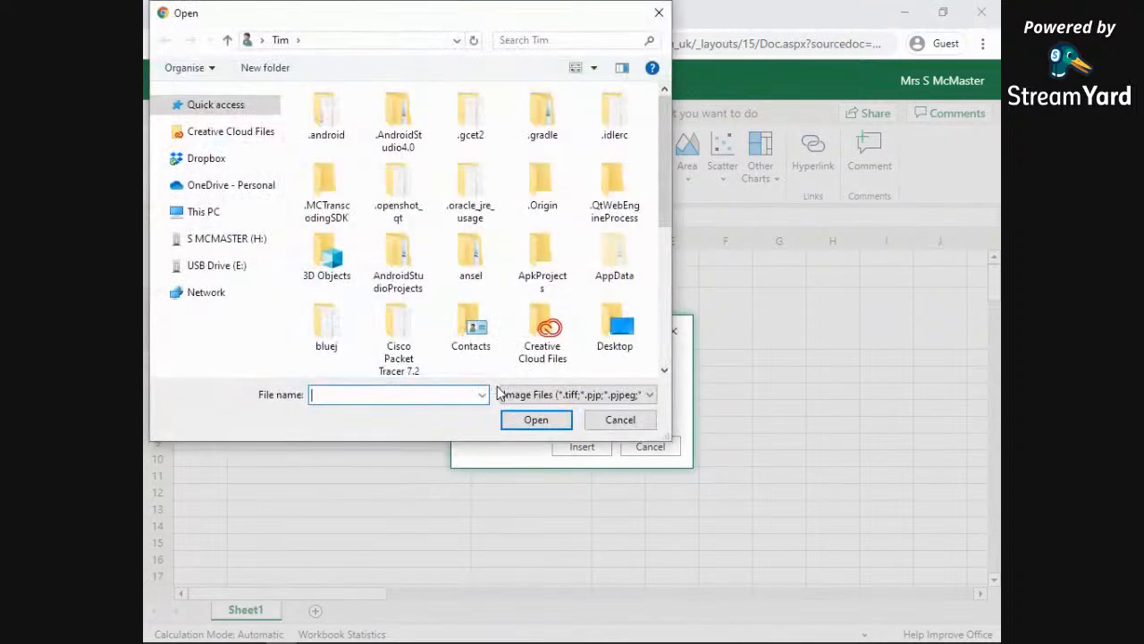
click(224, 243)
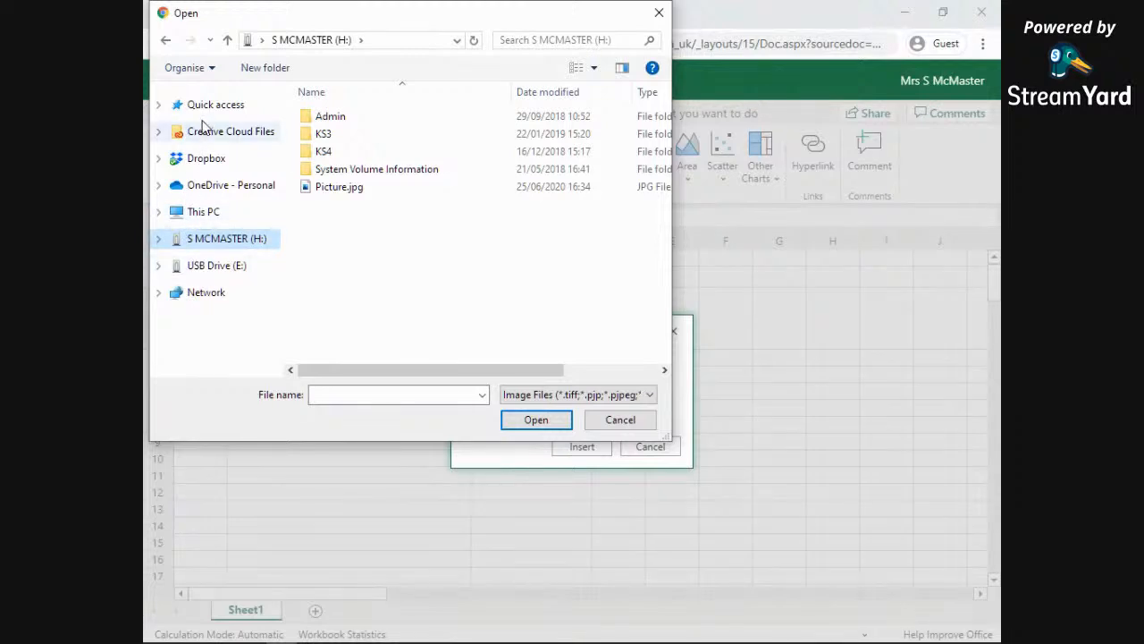
click(340, 190)
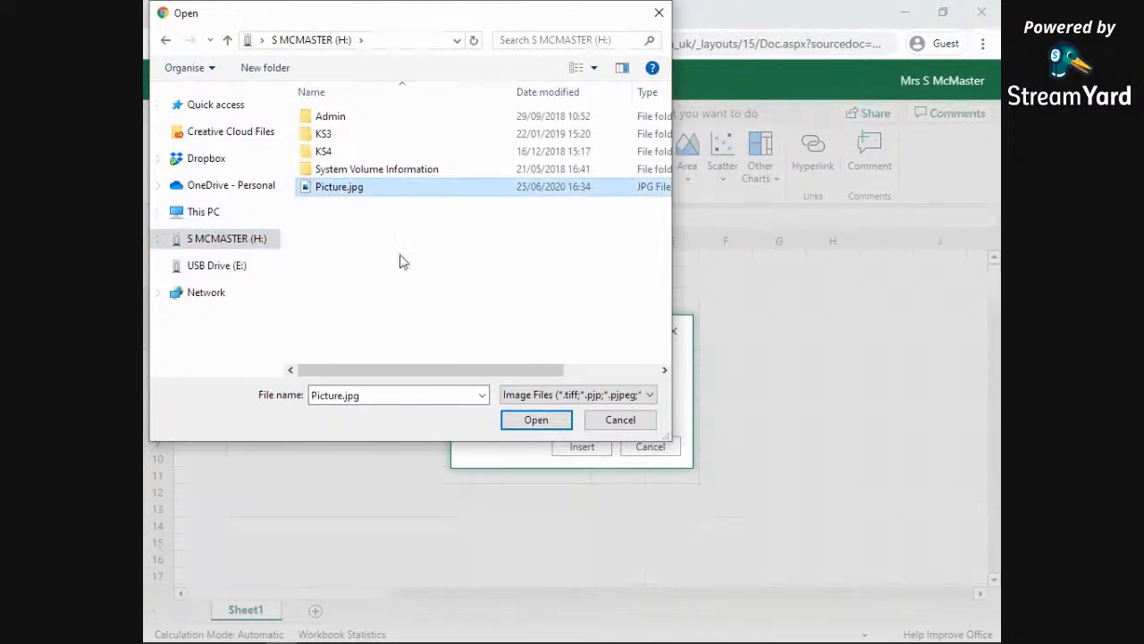
click(536, 422)
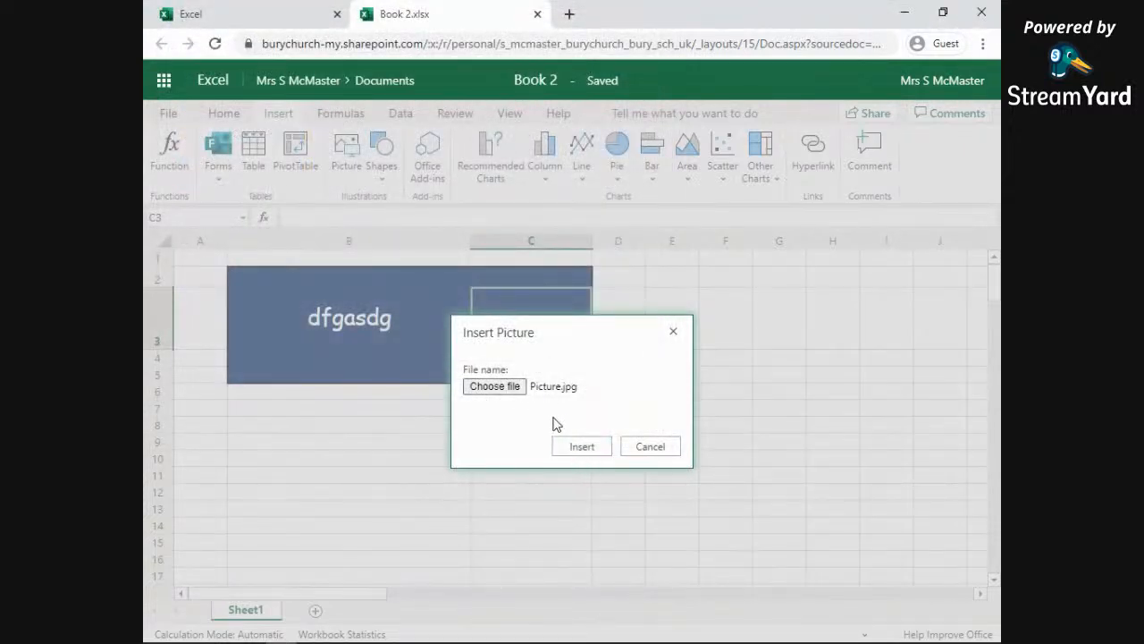
click(588, 450)
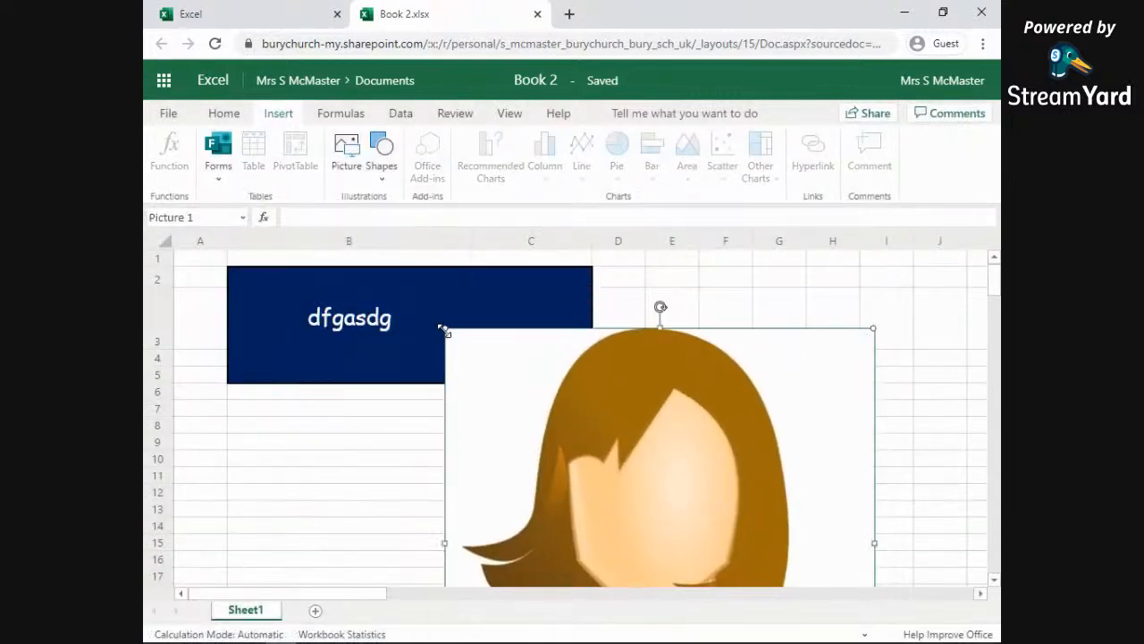
Step: Try shrinking the woman picture, then undo the unsatisfactory resizes
drag(444, 330, 585, 312)
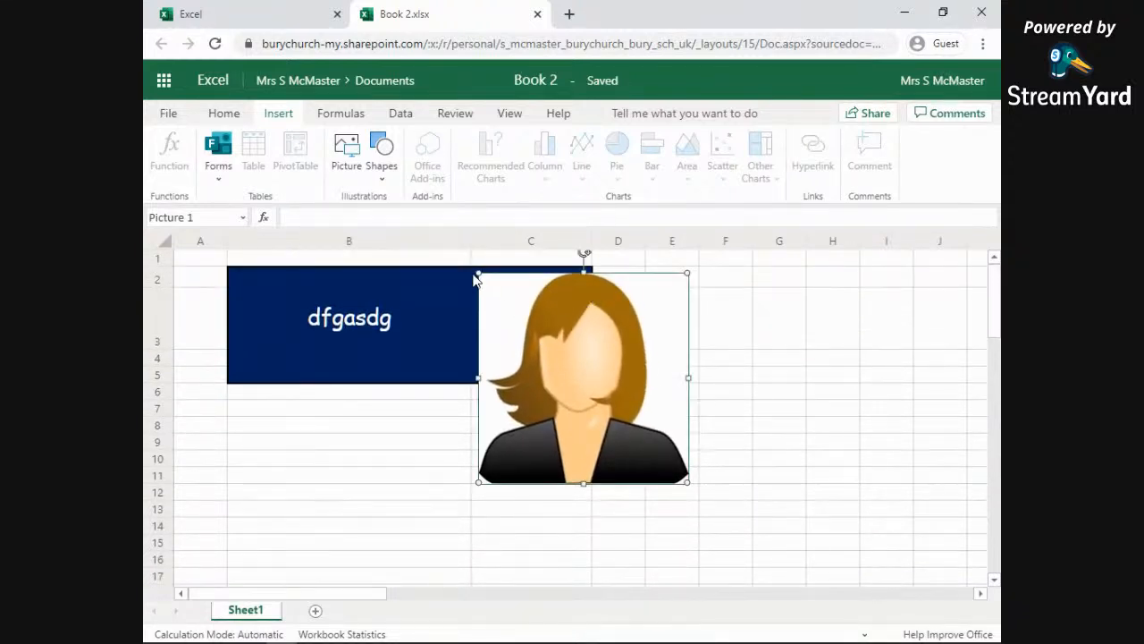
drag(483, 276, 628, 420)
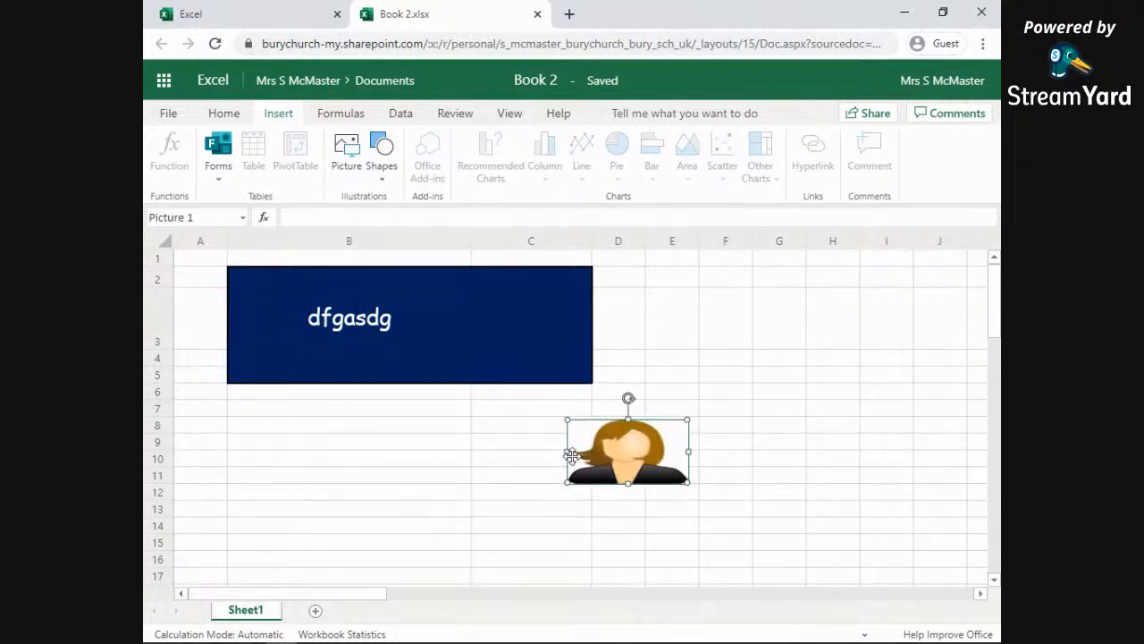
drag(566, 451, 547, 344)
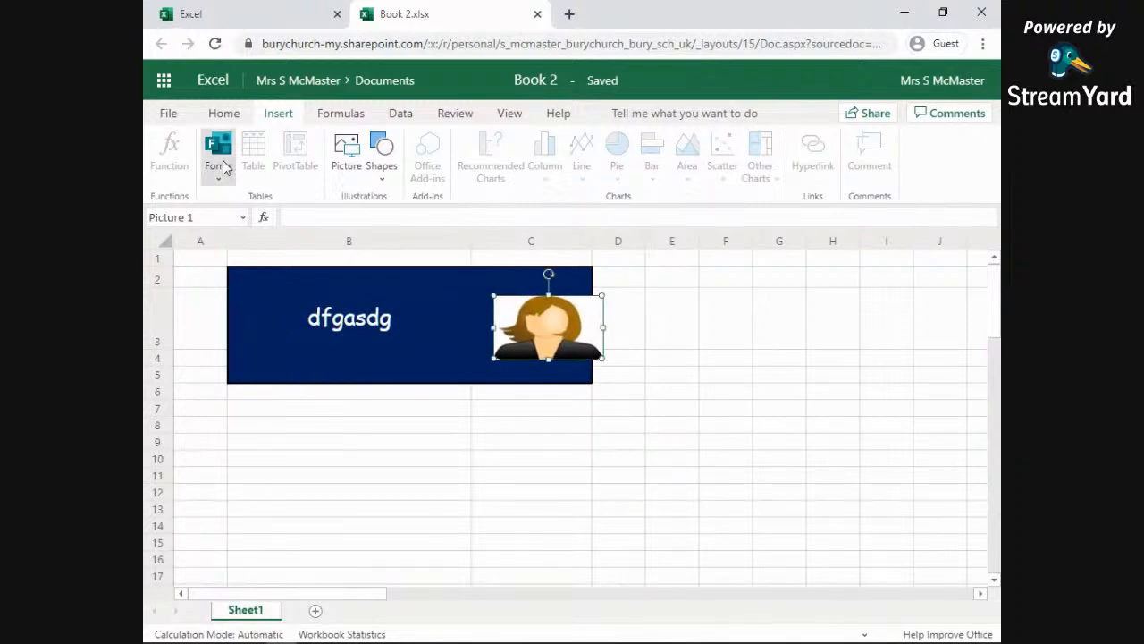
click(223, 114)
click(163, 146)
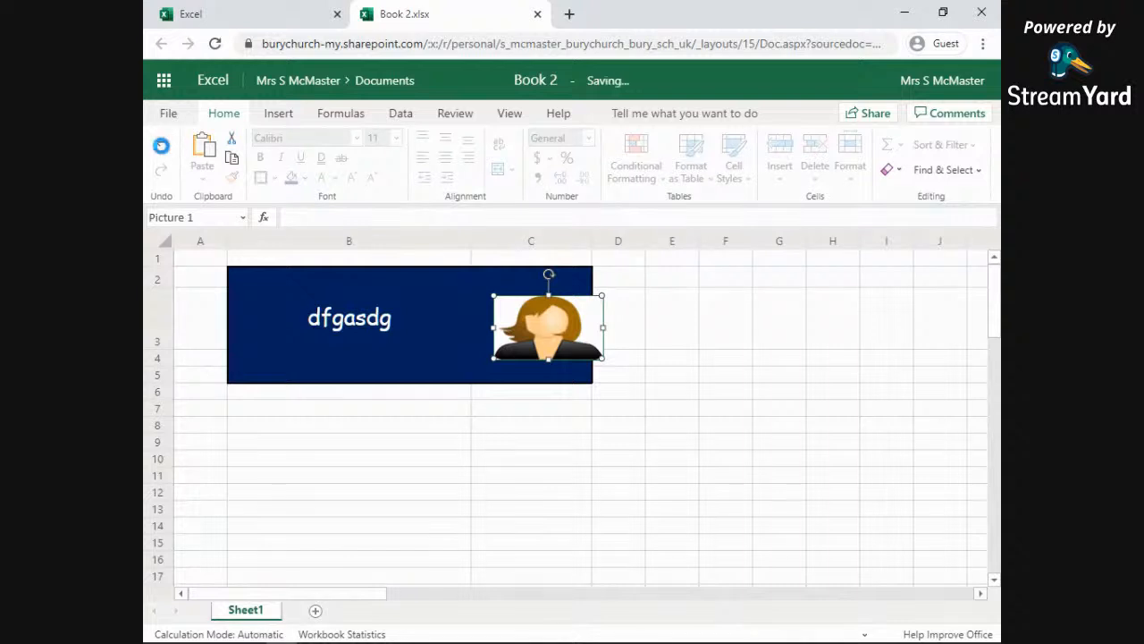
click(163, 146)
click(162, 148)
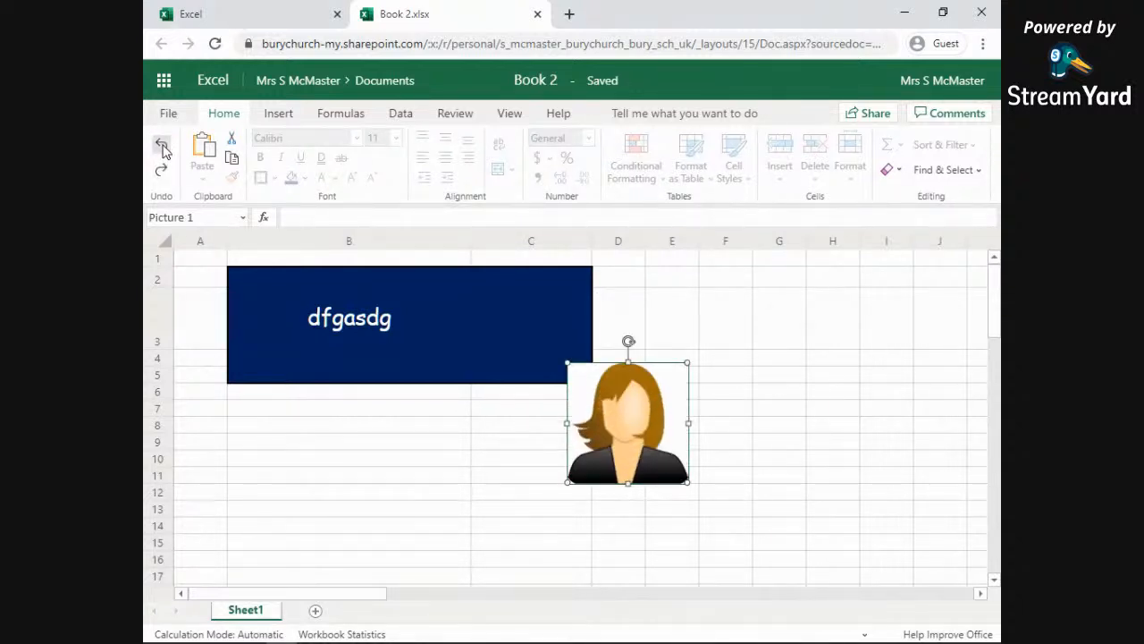
click(163, 148)
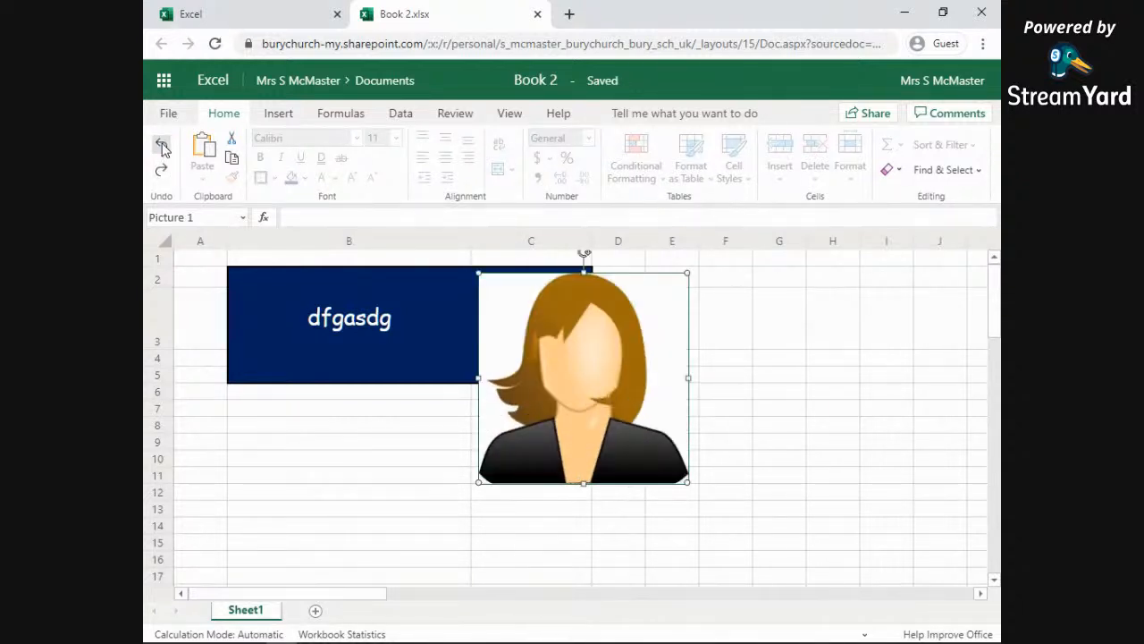
Step: Shrink the picture small, fit it into the navy box's right side, then select B5
drag(478, 274, 589, 378)
drag(651, 441, 549, 342)
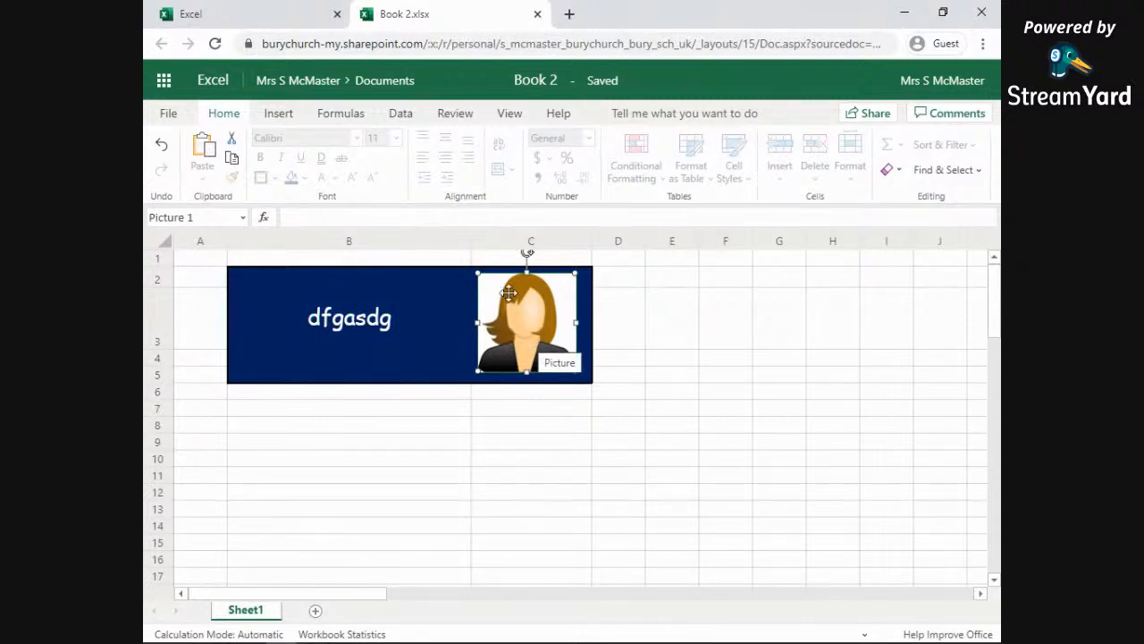
click(374, 331)
click(420, 376)
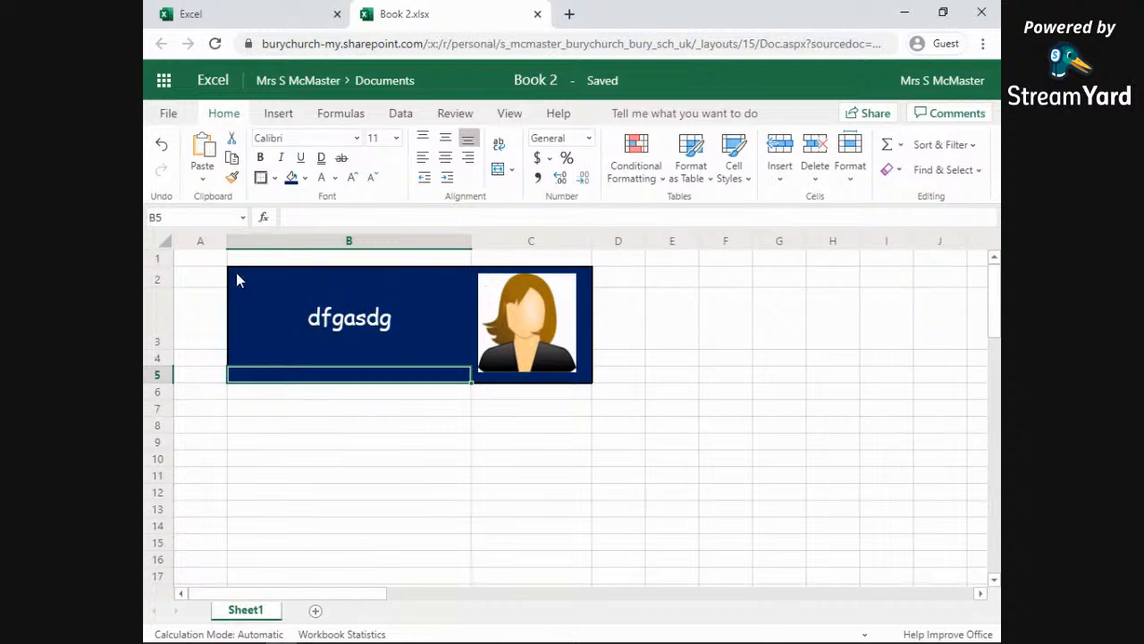
click(203, 263)
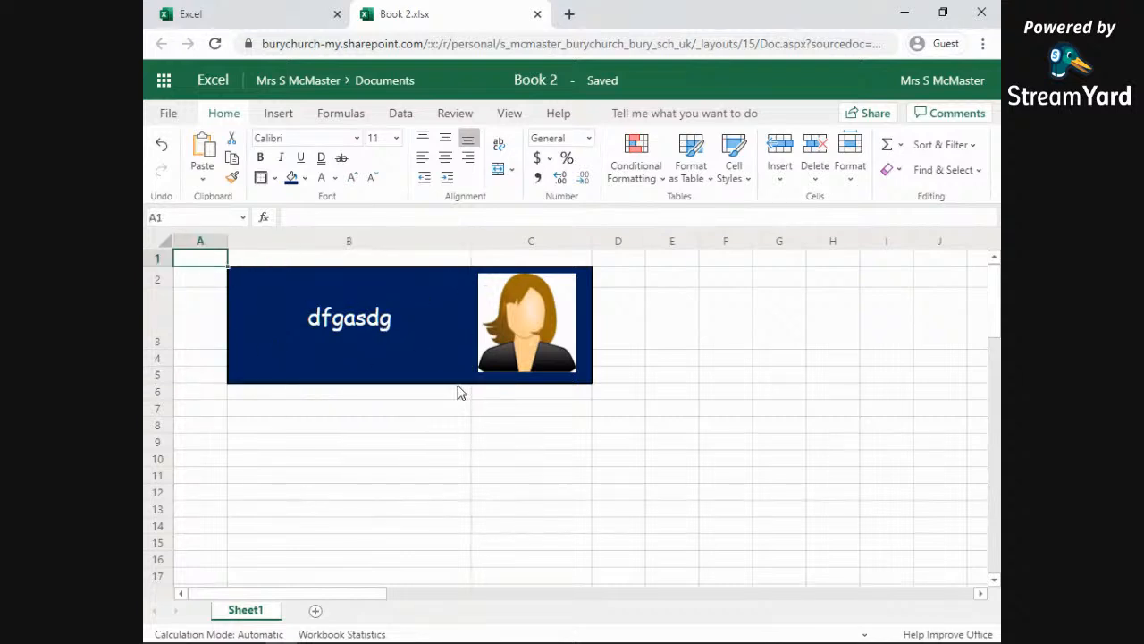